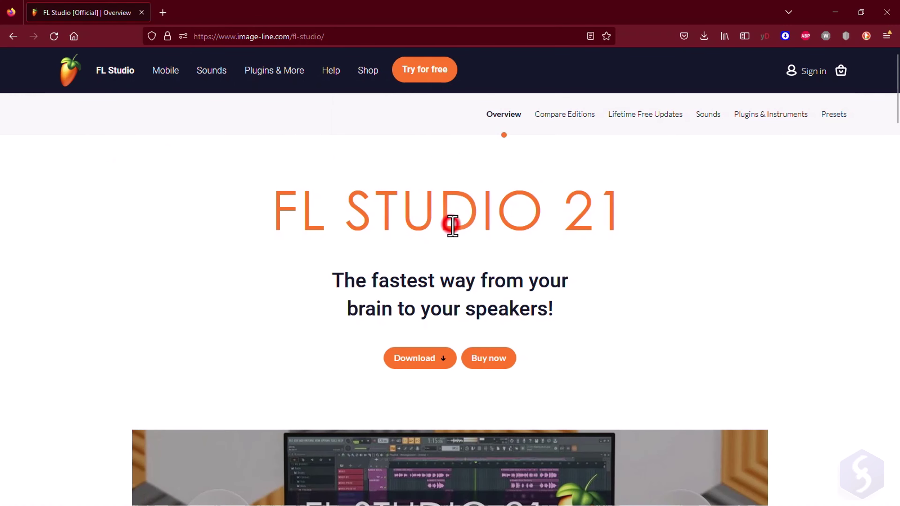
Scroll through the FL Studio overview page on image-line.com.
scroll(358, 235, down, 8)
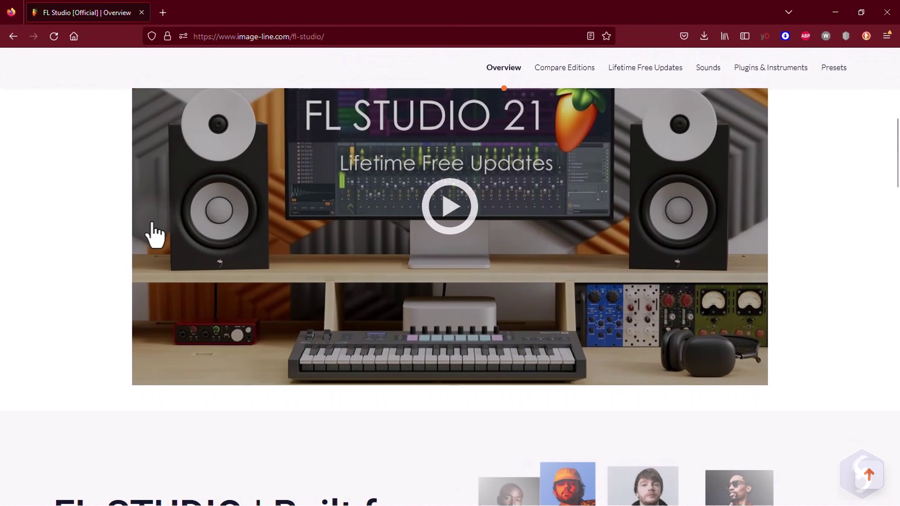
scroll(164, 238, down, 14)
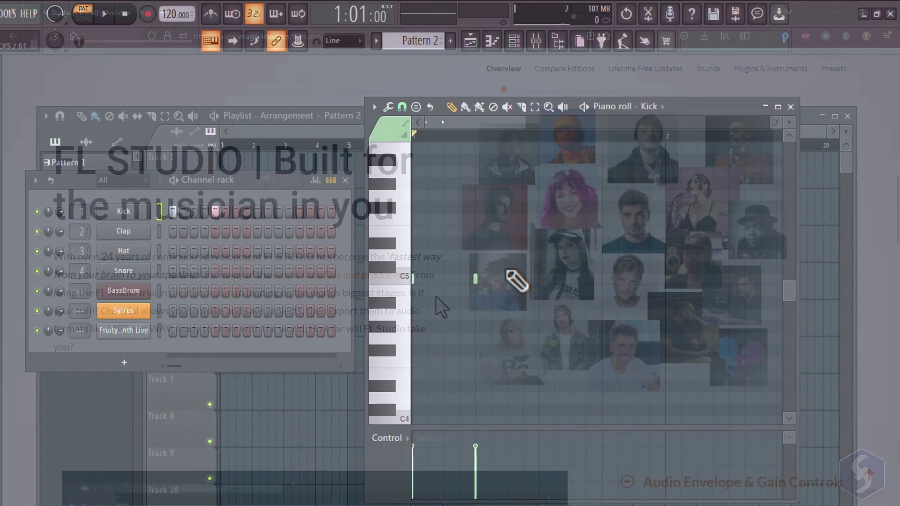
click(510, 243)
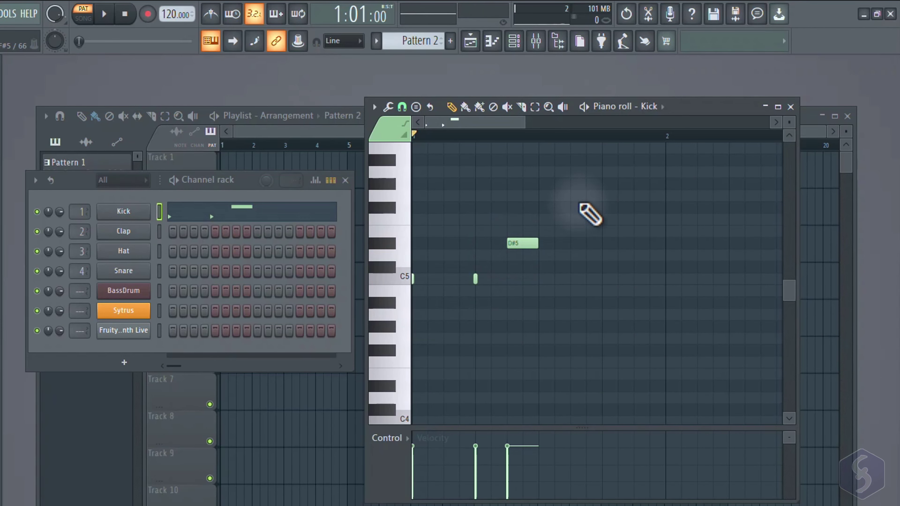
click(576, 208)
click(677, 172)
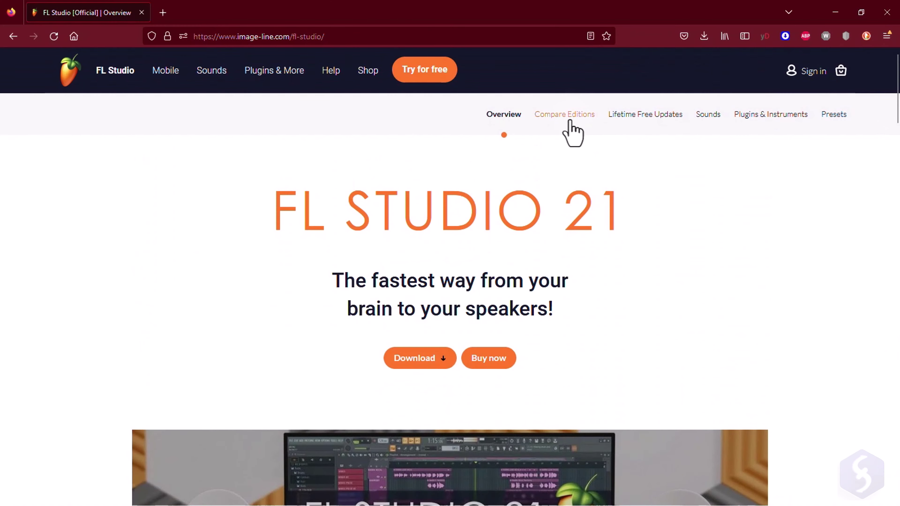
Go to the Compare Editions page and browse the FL Studio pricing cards.
click(571, 117)
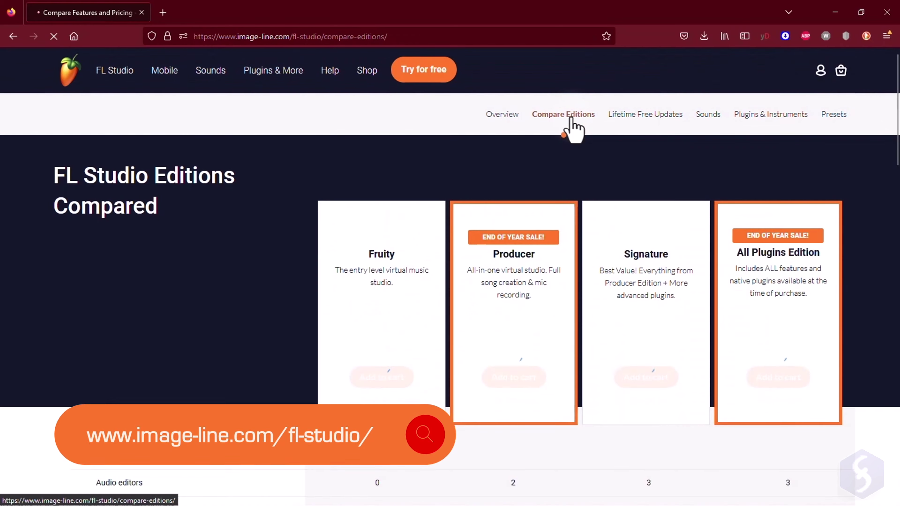
click(571, 116)
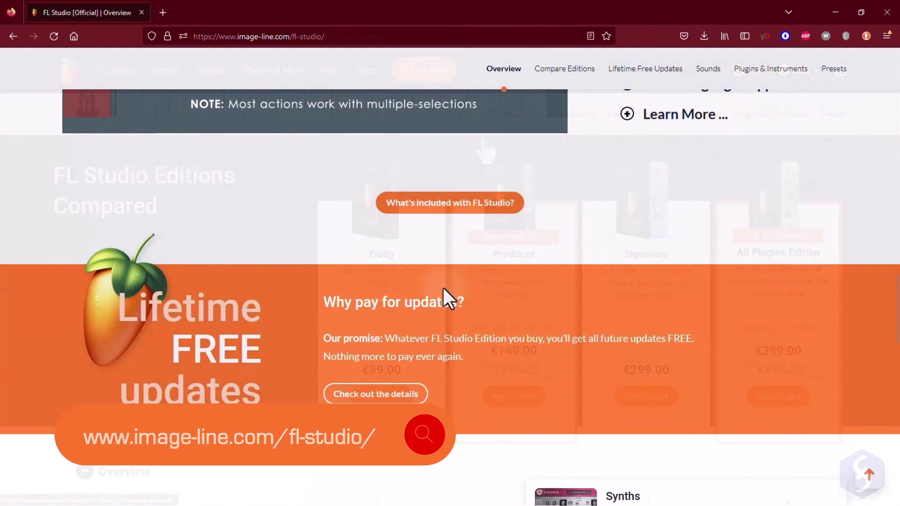
scroll(445, 297, down, 5)
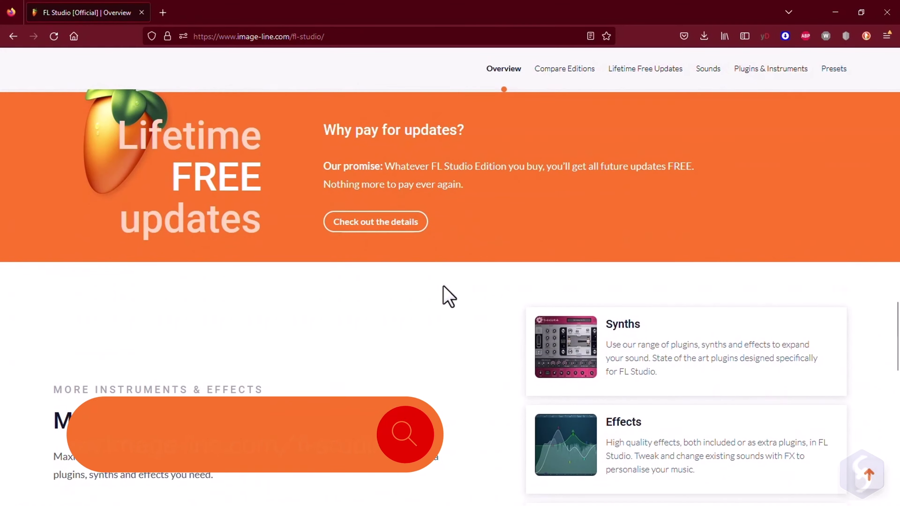
scroll(281, 225, up, 2)
drag(189, 200, 287, 301)
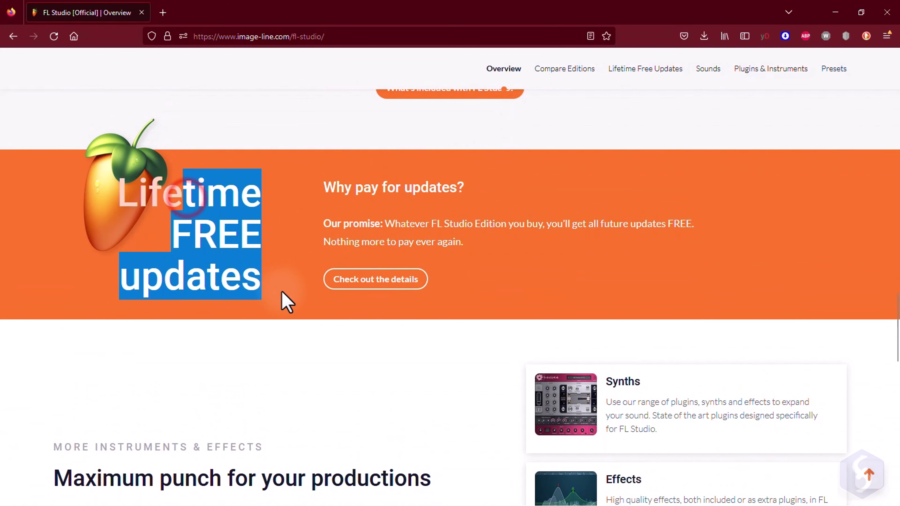
click(257, 267)
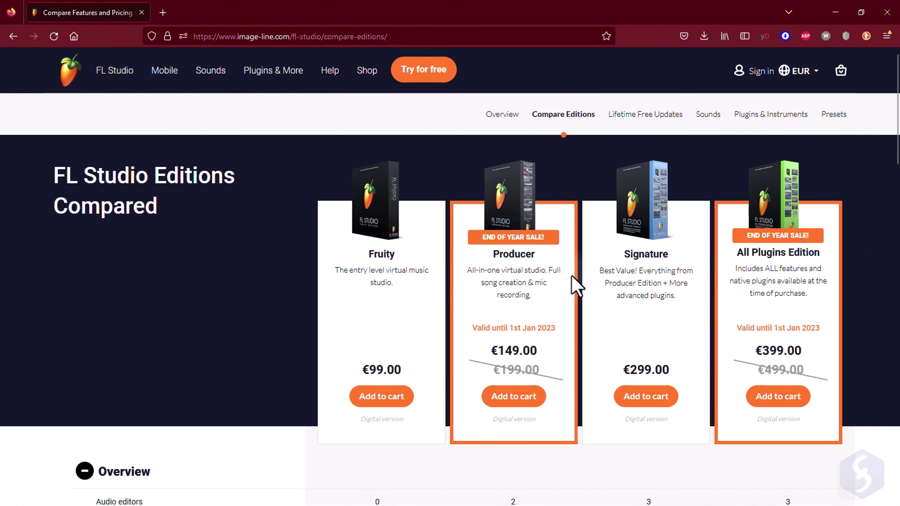
scroll(462, 277, down, 6)
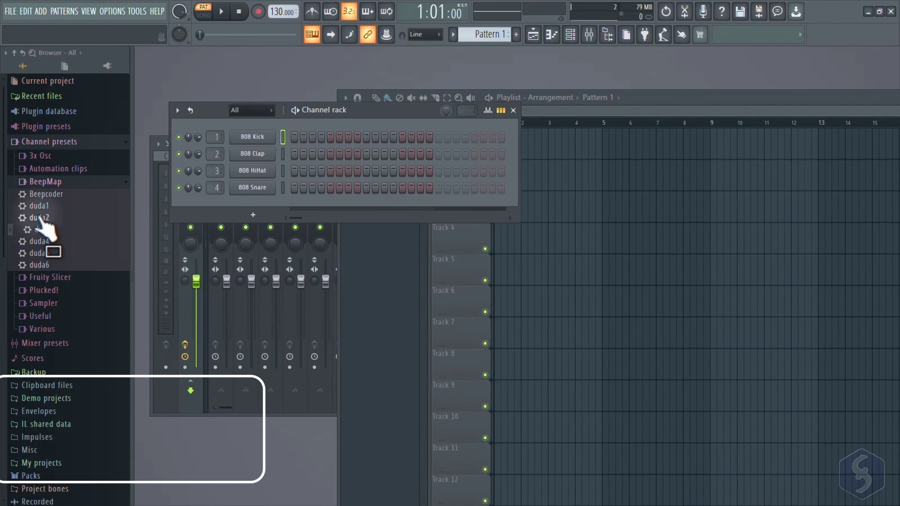
Collapse the BeepMap, Channel presets and Misc folders in the Browser.
click(52, 181)
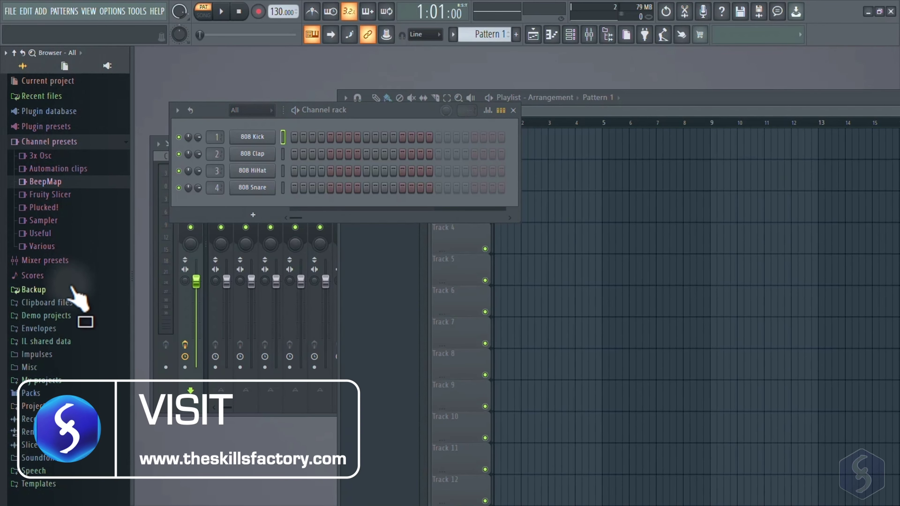
click(53, 142)
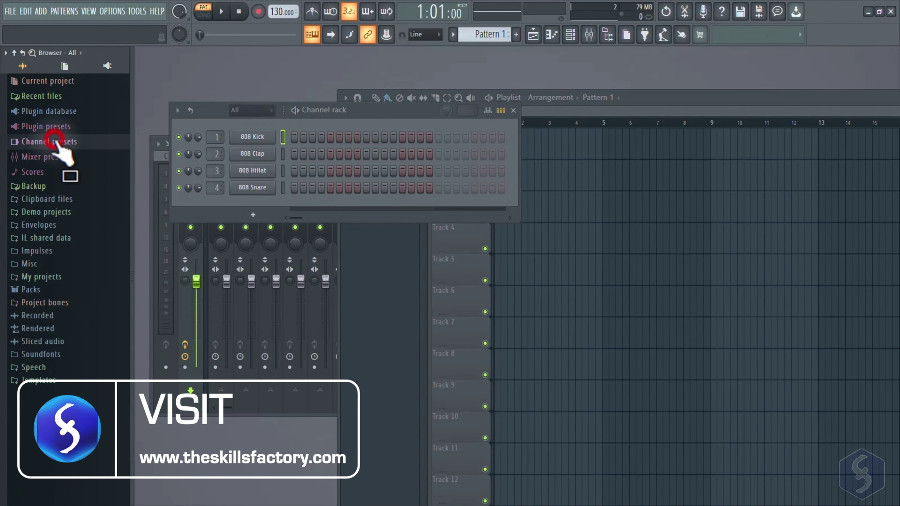
click(42, 263)
click(42, 263)
Reposition the Channel rack and Playlist windows and bring the Mixer up over the Playlist.
drag(374, 110, 358, 123)
drag(666, 103, 649, 91)
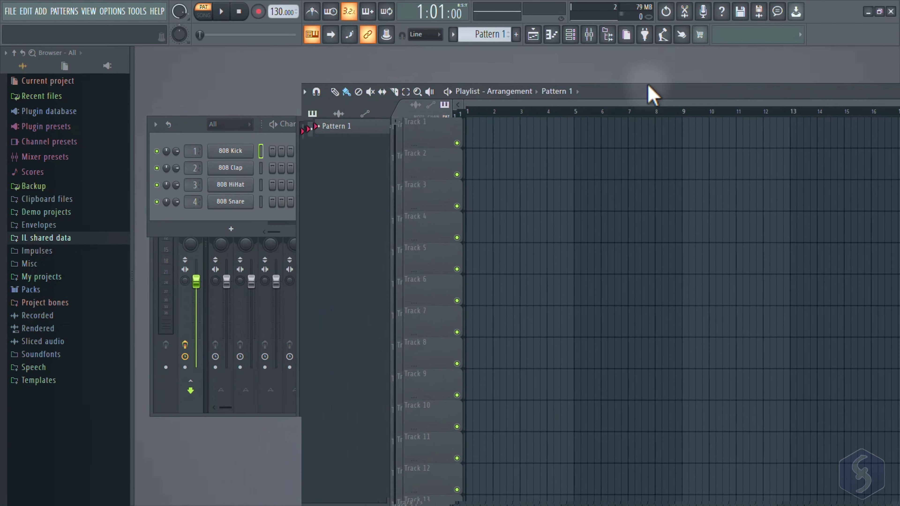
click(190, 407)
drag(368, 141, 321, 211)
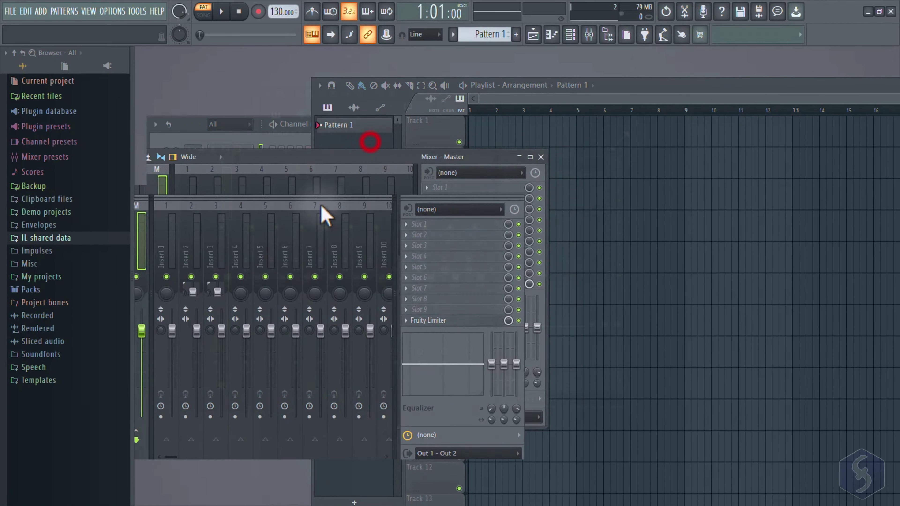
click(621, 149)
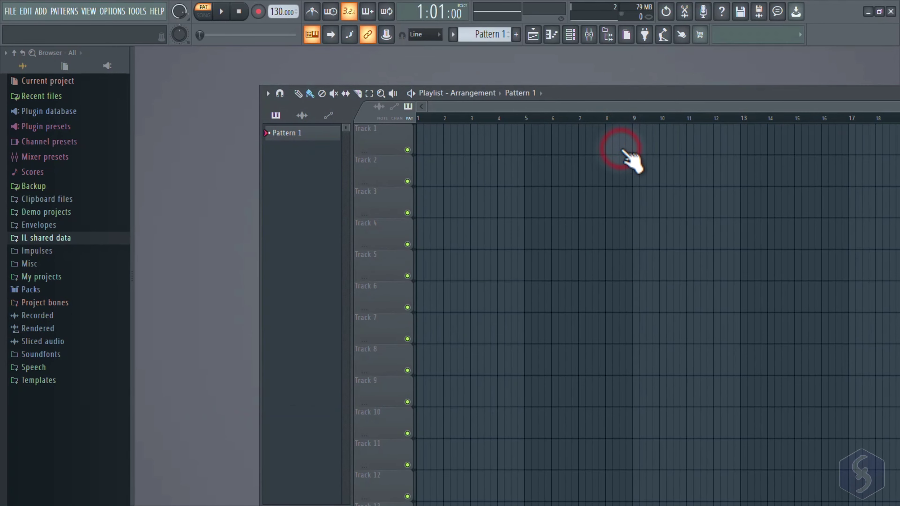
click(587, 36)
click(11, 11)
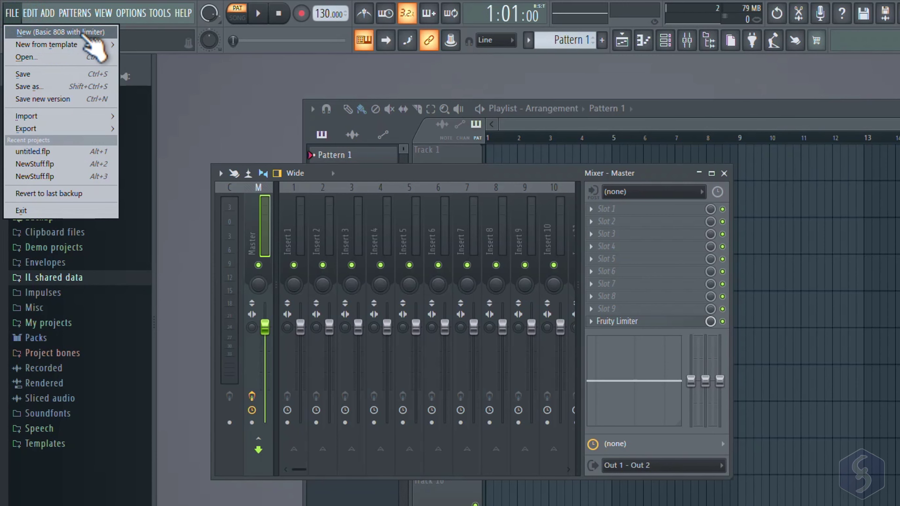
Start a new project from the Minimal > Basic template and reopen the Playlist.
mouse_move(79, 45)
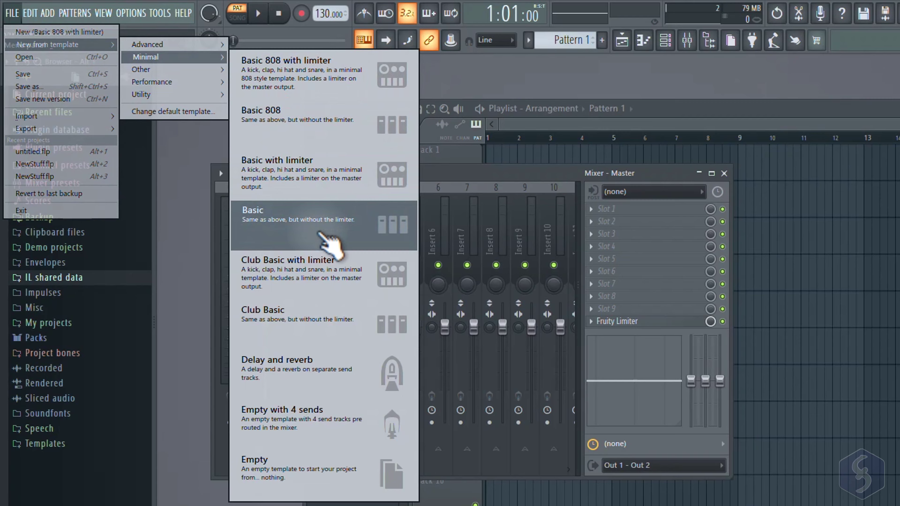
click(321, 234)
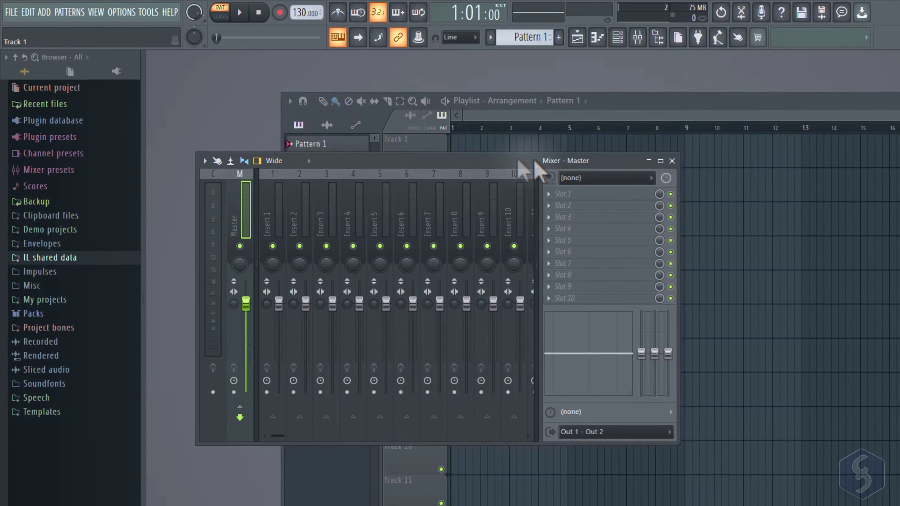
click(671, 160)
key(F5)
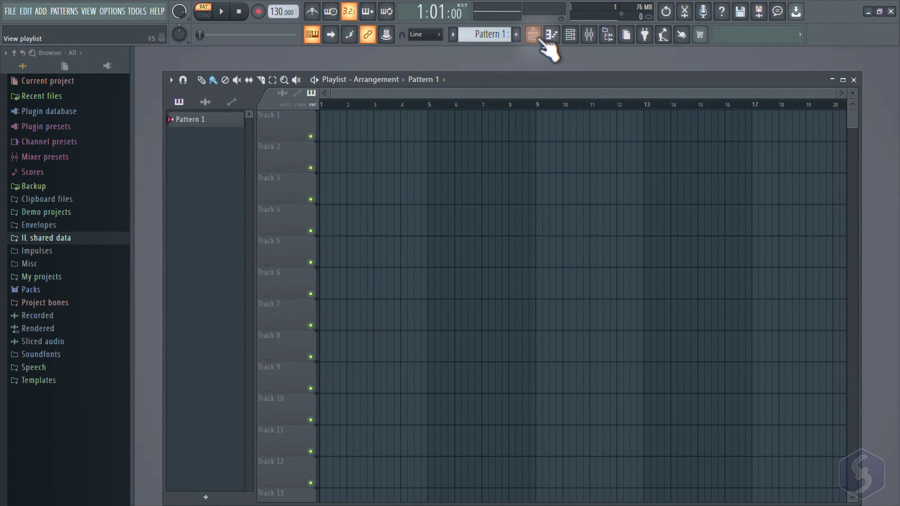
click(534, 35)
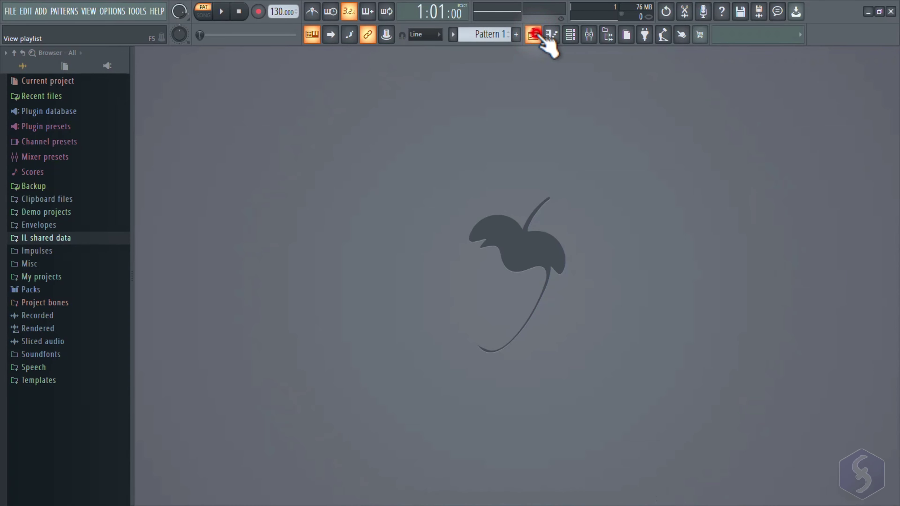
click(538, 36)
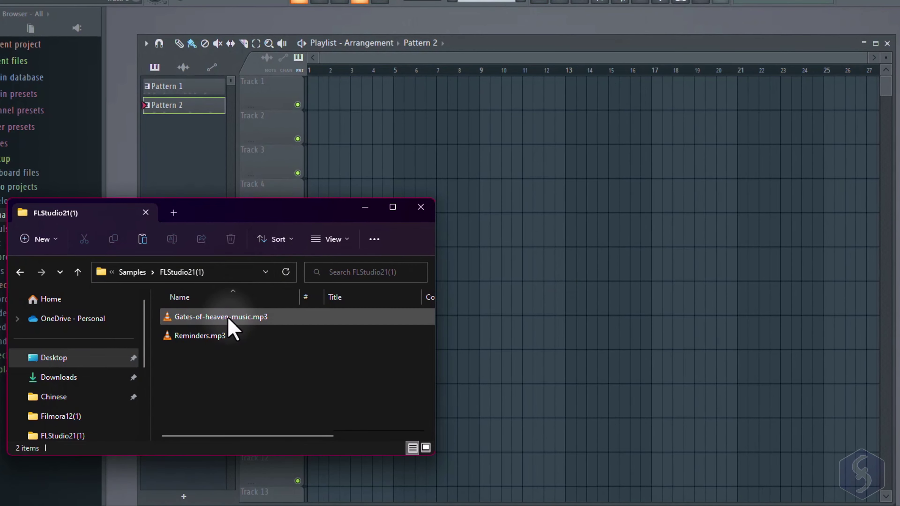
Place Gates-of-heaven-music on Track 2, Reminders on Track 3 and Pattern 1 on Track 4.
drag(238, 318, 362, 137)
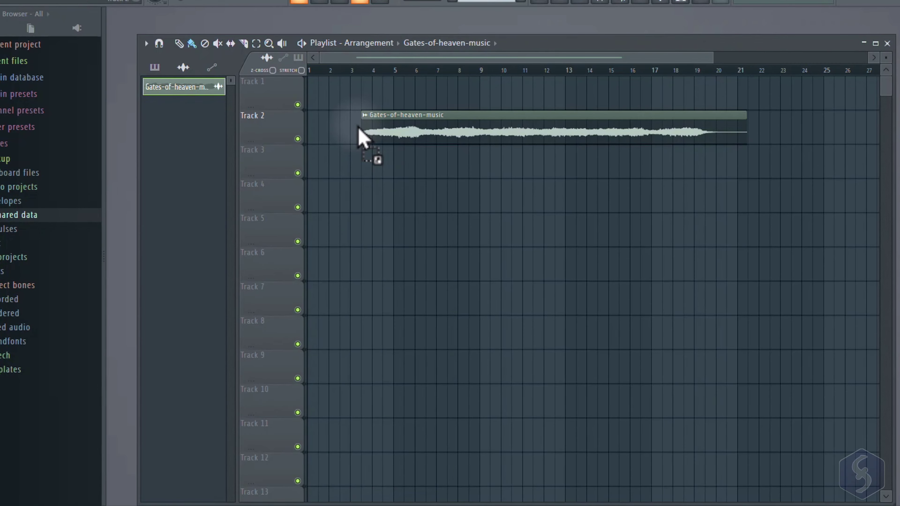
drag(234, 336, 484, 165)
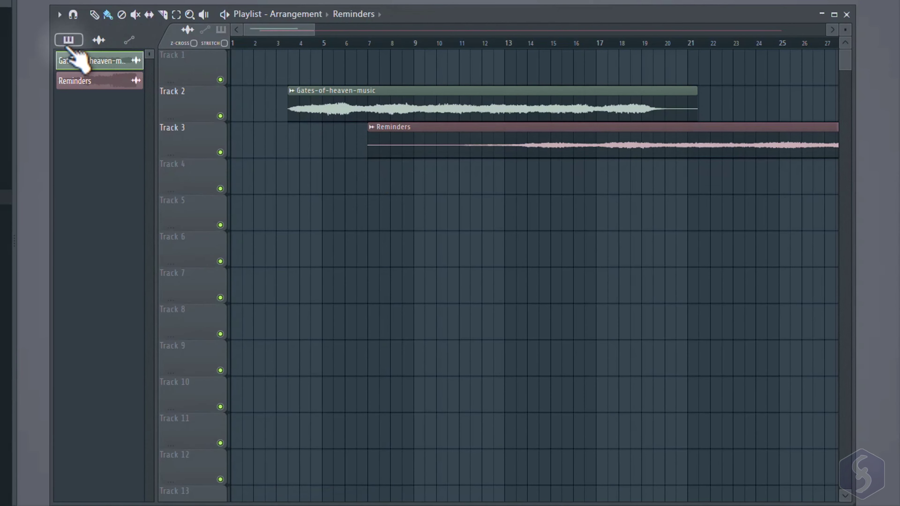
click(66, 45)
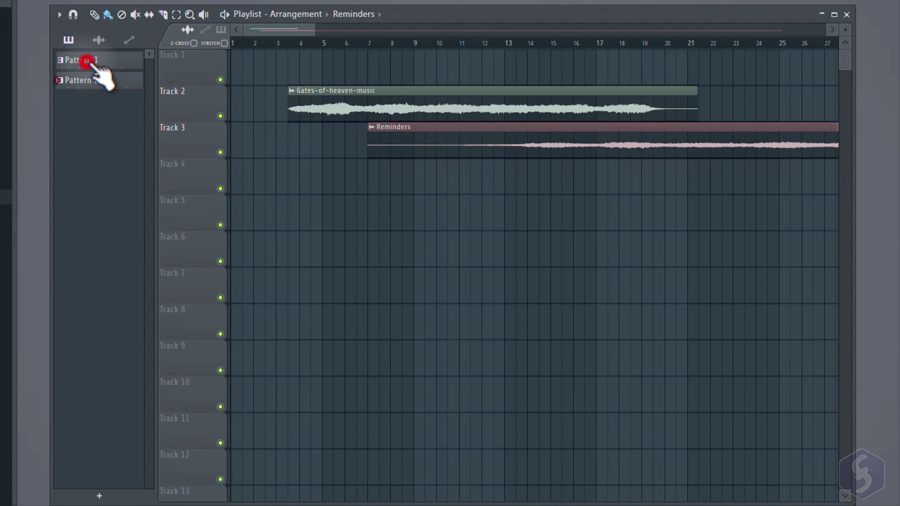
drag(89, 61, 287, 173)
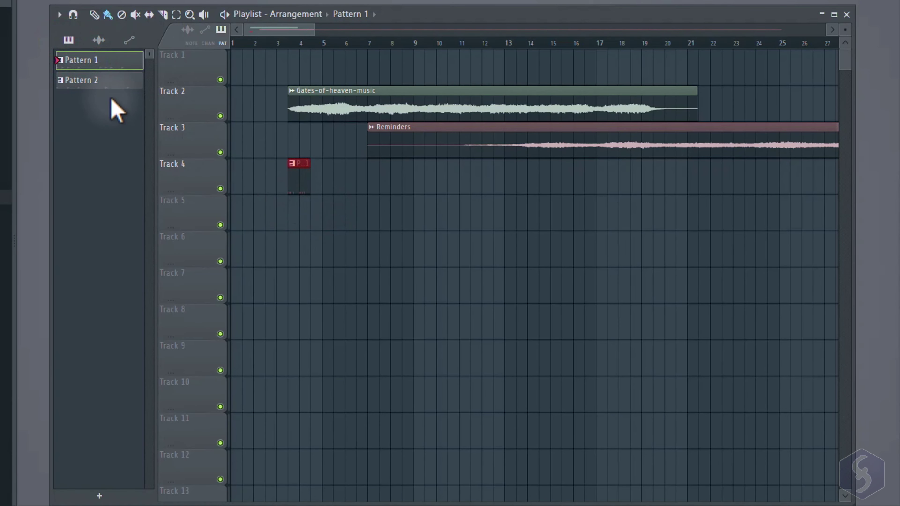
mouse_move(102, 81)
mouse_down()
mouse_move(261, 170)
mouse_move(398, 201)
mouse_move(335, 196)
mouse_up()
drag(309, 41, 333, 40)
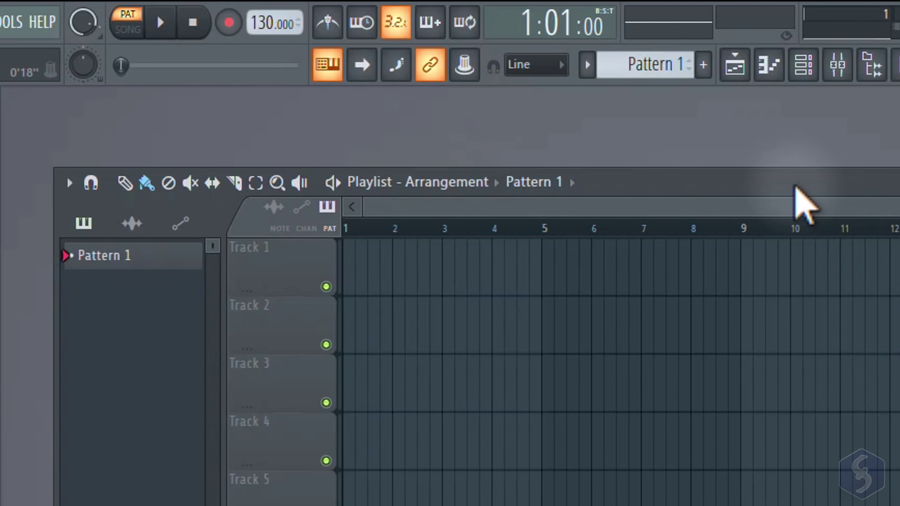
Move the Channel rack aside, nudge the Pattern 2 clip earlier, and switch between Patterns 1 and 2.
click(804, 68)
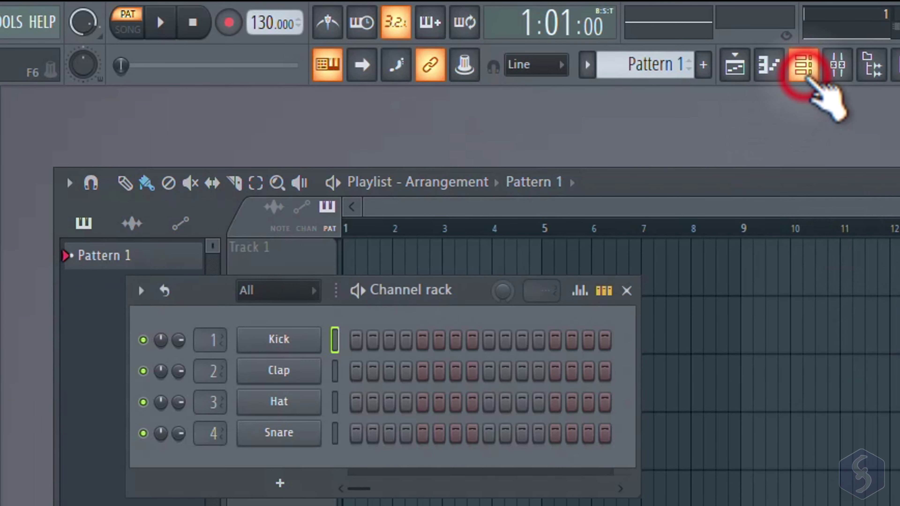
click(425, 288)
drag(425, 288, 674, 287)
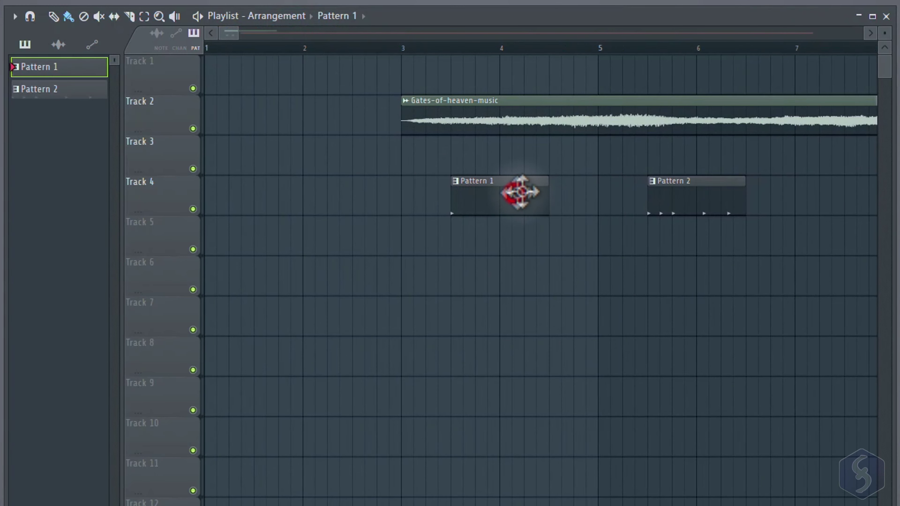
drag(699, 187, 672, 185)
click(520, 197)
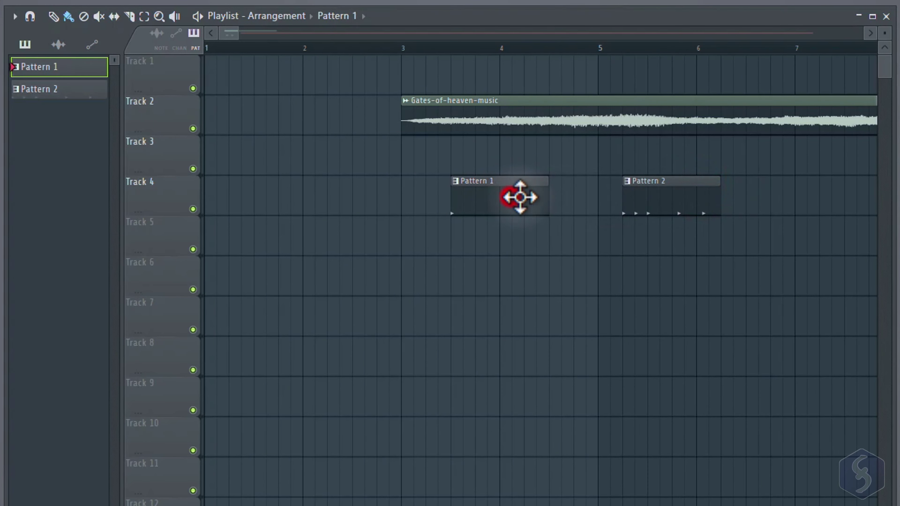
click(669, 207)
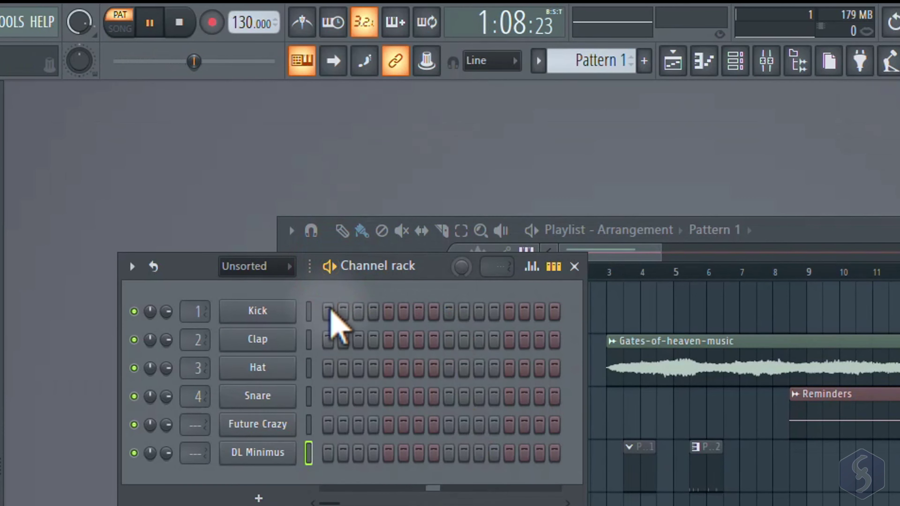
Audition first steps of Kick, Future Crazy and DL Minimus, then play the pattern.
click(328, 310)
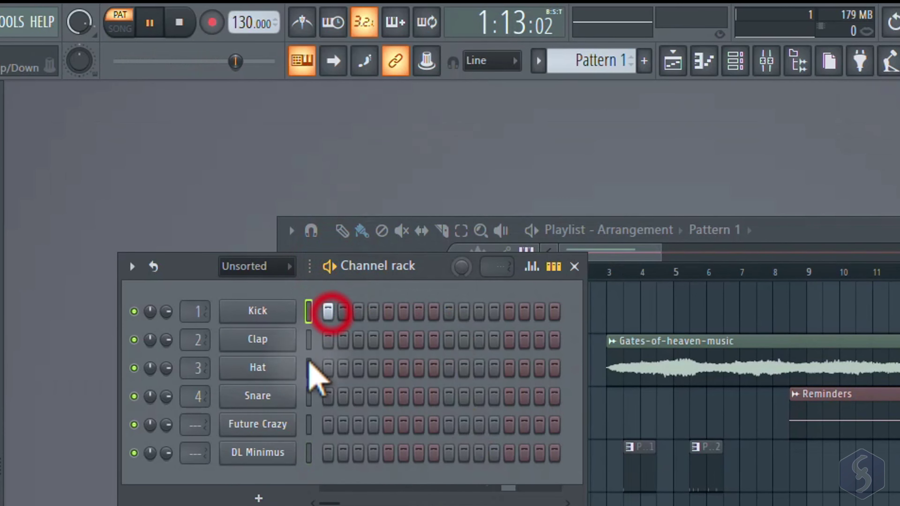
click(328, 310)
click(328, 424)
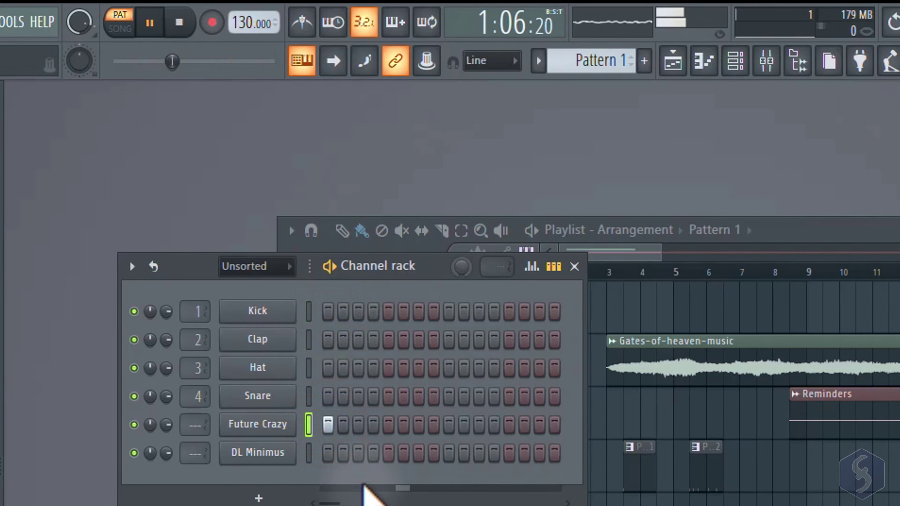
click(328, 424)
key(space)
click(328, 452)
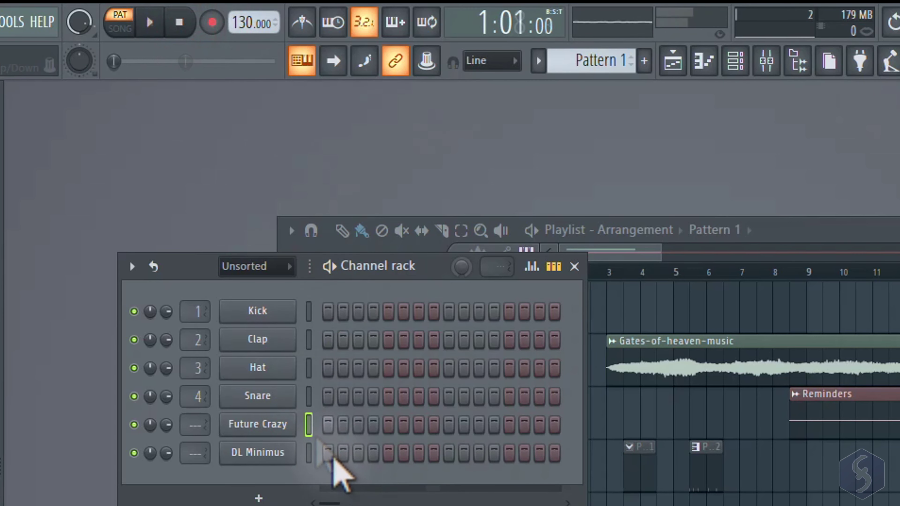
click(328, 265)
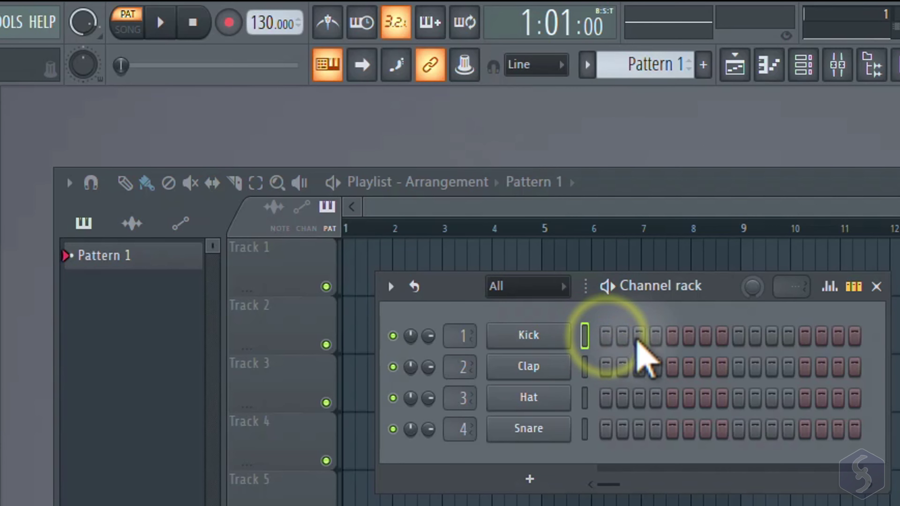
Add and then remove Kick hits on steps 4 and 5, then play and stop the beat.
click(655, 335)
click(672, 335)
right_click(672, 336)
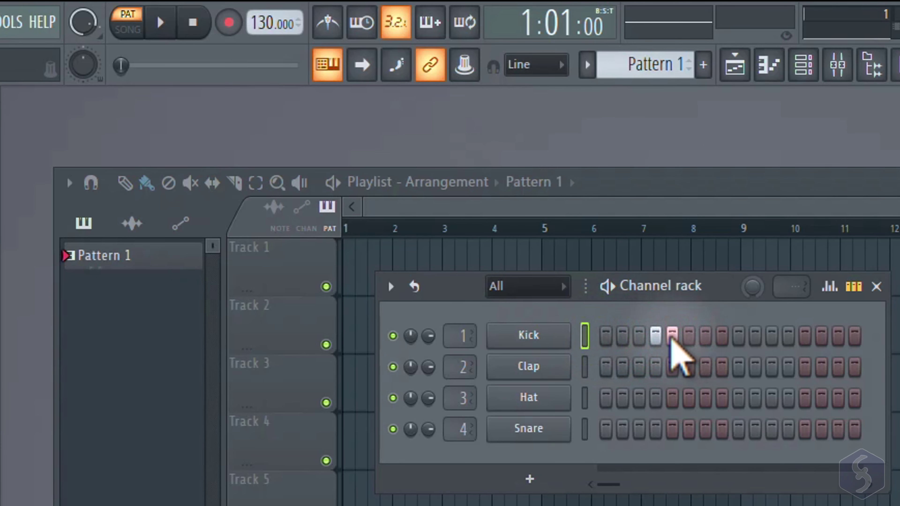
right_click(656, 337)
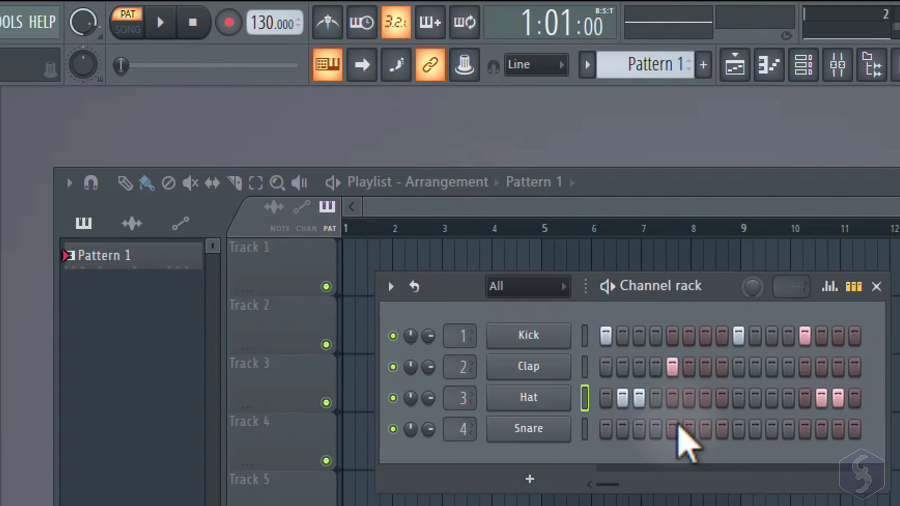
right_click(607, 286)
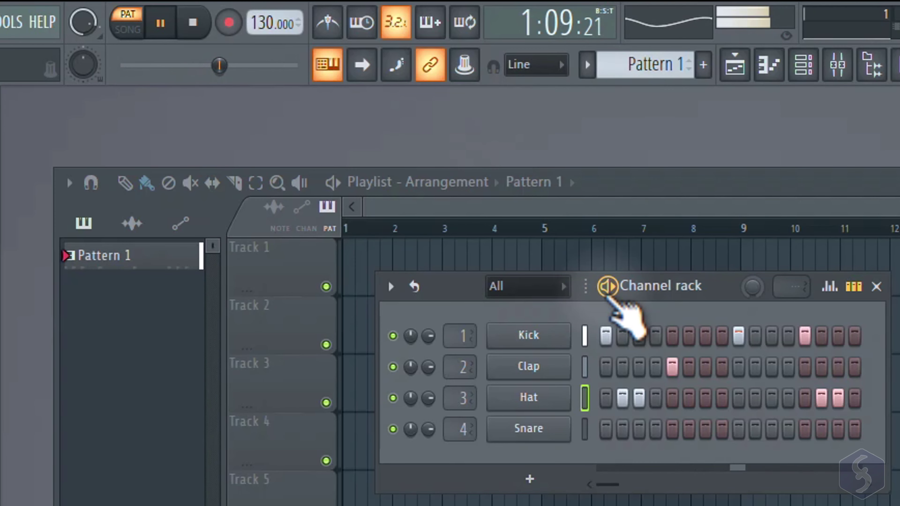
click(162, 26)
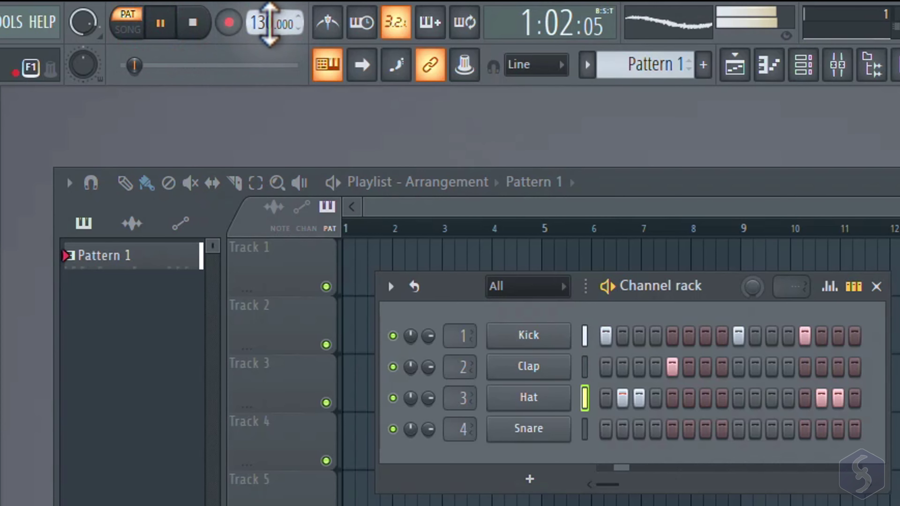
Set the tempo to 120 BPM from the preset list and widen the channel rack.
drag(268, 29, 268, 25)
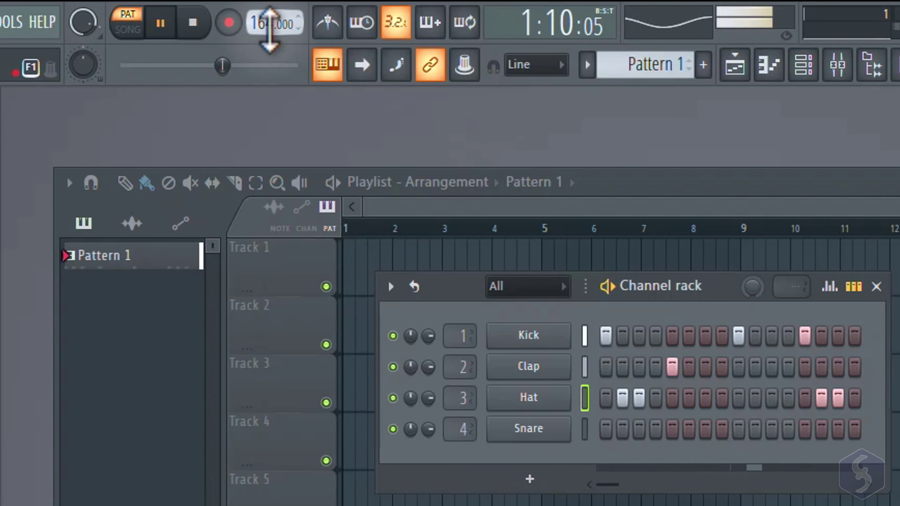
drag(268, 27, 263, 337)
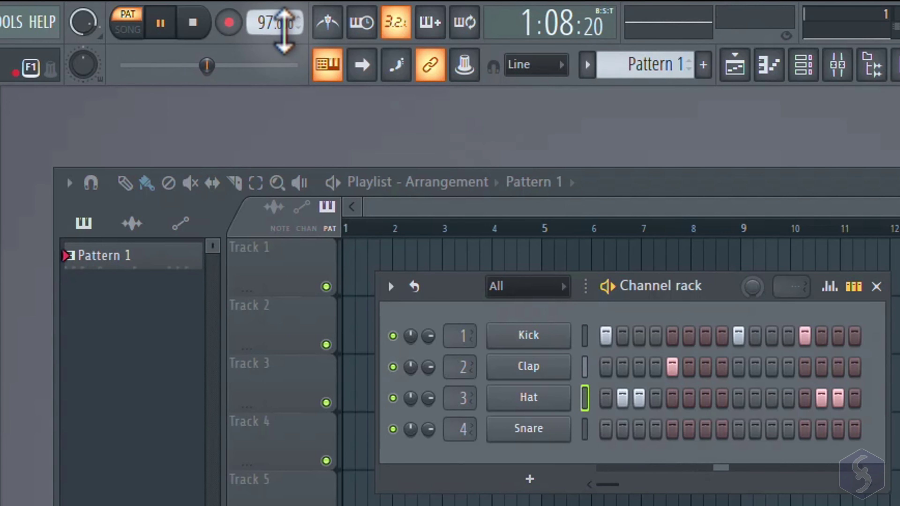
drag(276, 29, 263, 22)
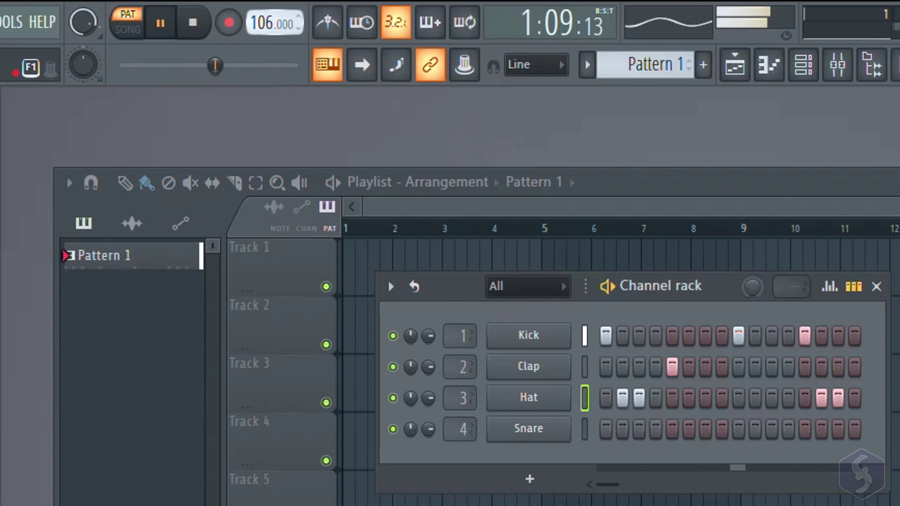
right_click(284, 23)
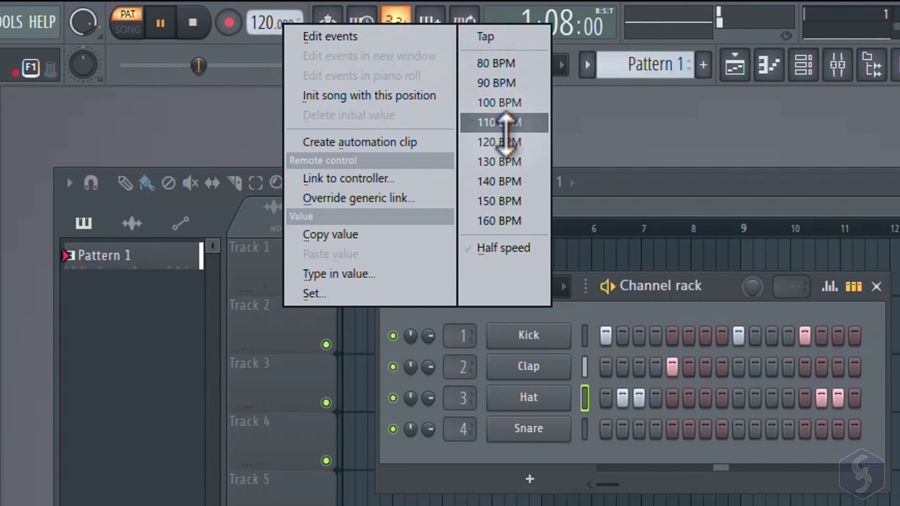
click(499, 142)
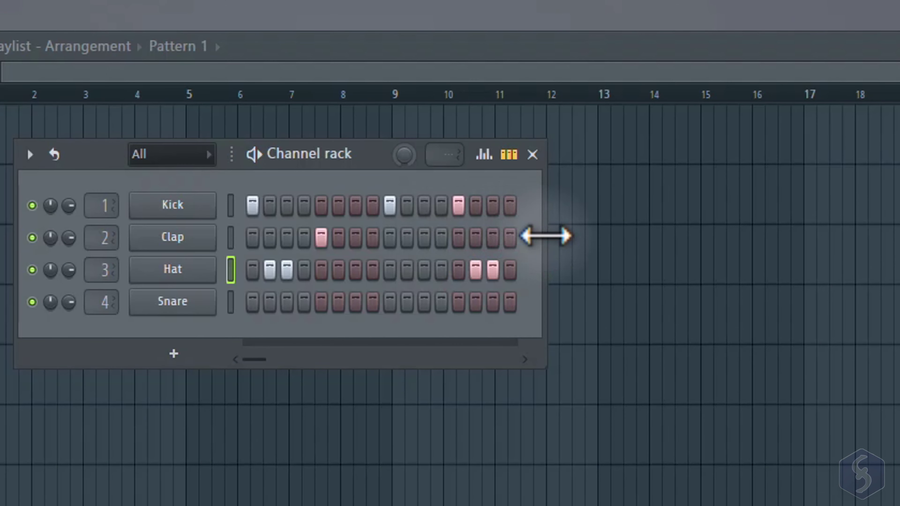
drag(545, 235, 890, 236)
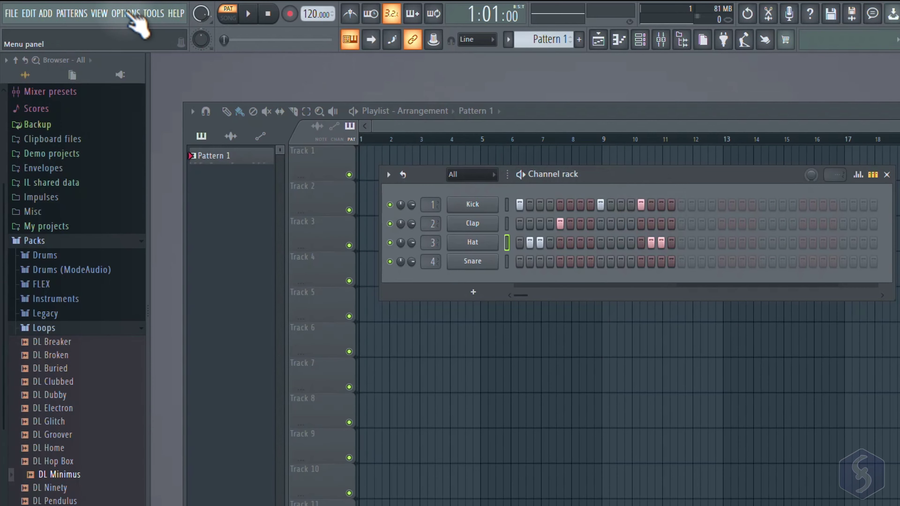
Set the time signature numerator to 7 in Project general settings.
click(131, 14)
click(159, 111)
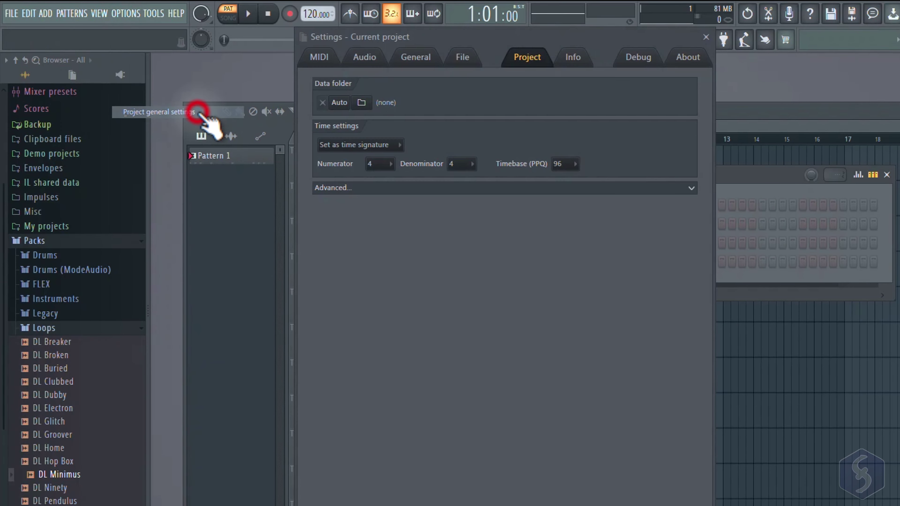
click(149, 176)
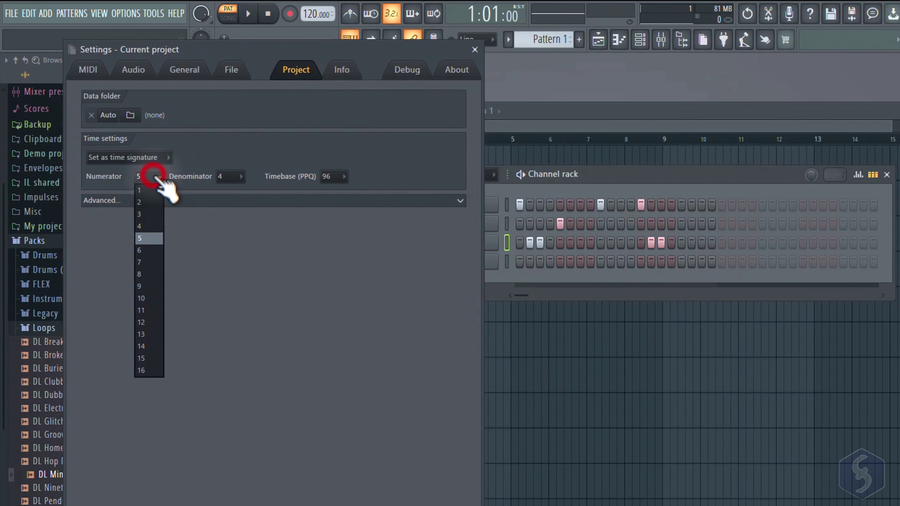
click(145, 264)
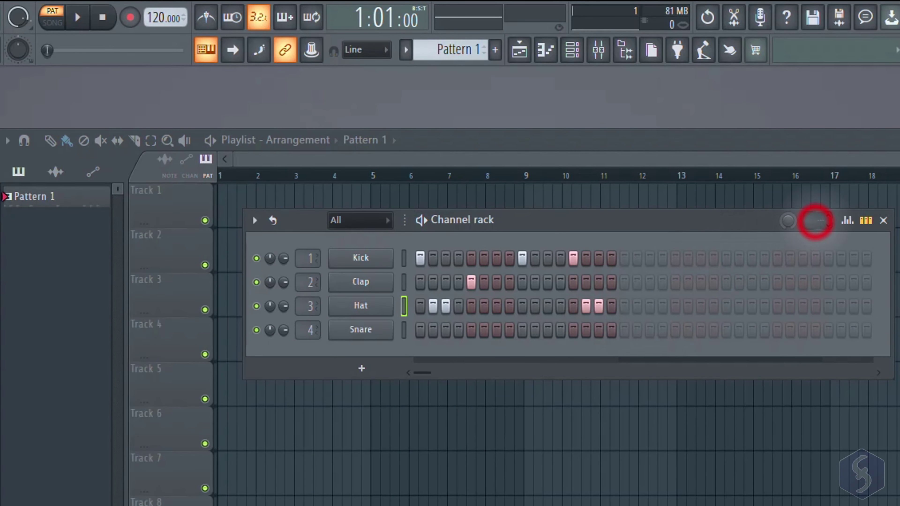
Lengthen the pattern by several steps and add swing, previewing it with playback.
click(815, 221)
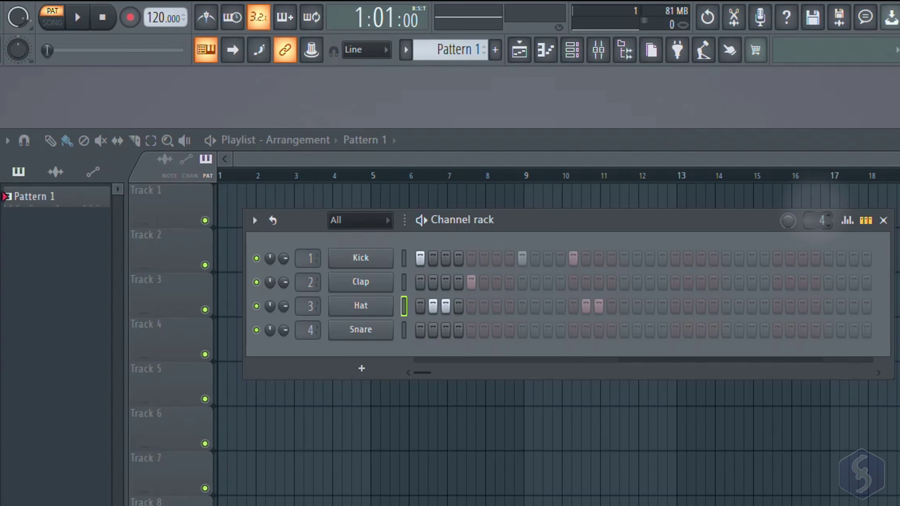
drag(815, 221, 815, 216)
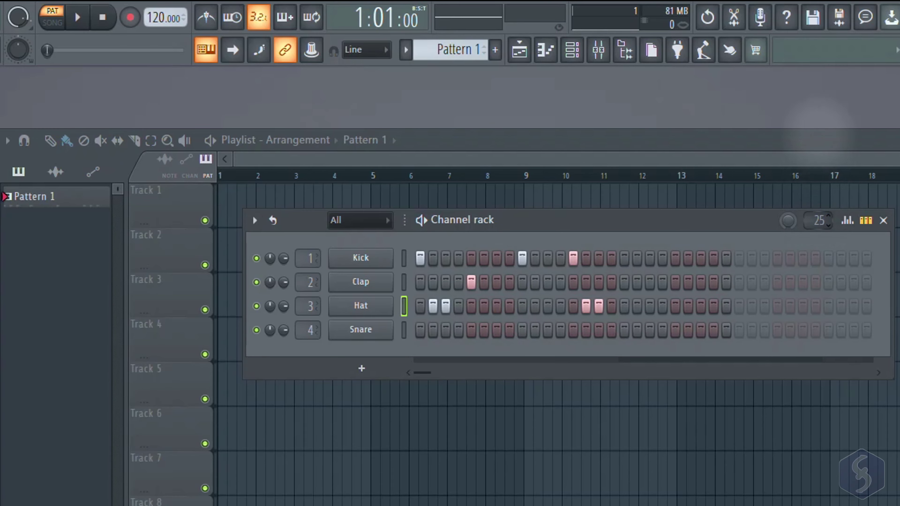
key(space)
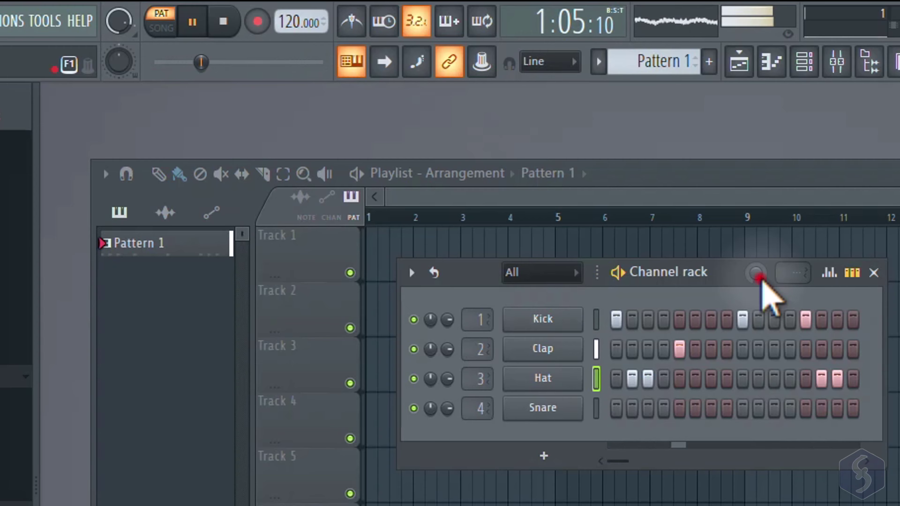
drag(758, 278, 758, 255)
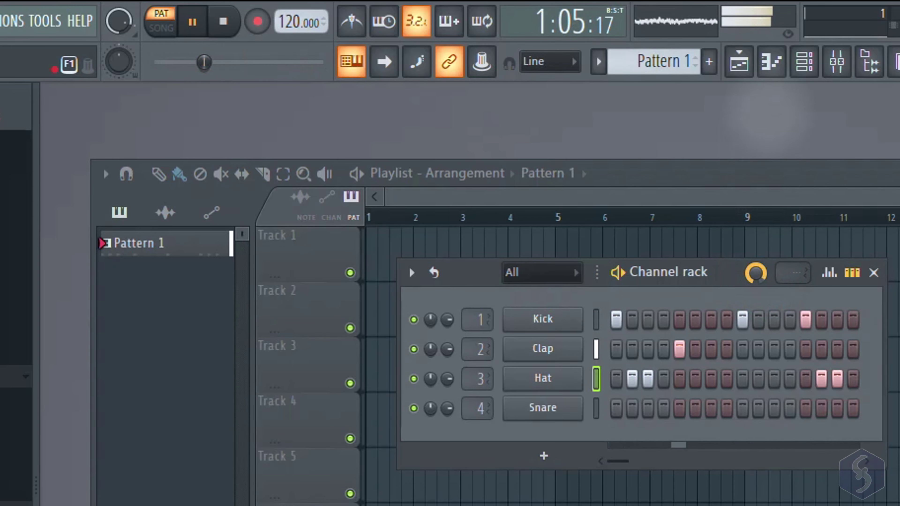
key(space)
Add BassDrum and Sytrus channels, enable BassDrum's first step, and play test Sytrus notes.
click(544, 455)
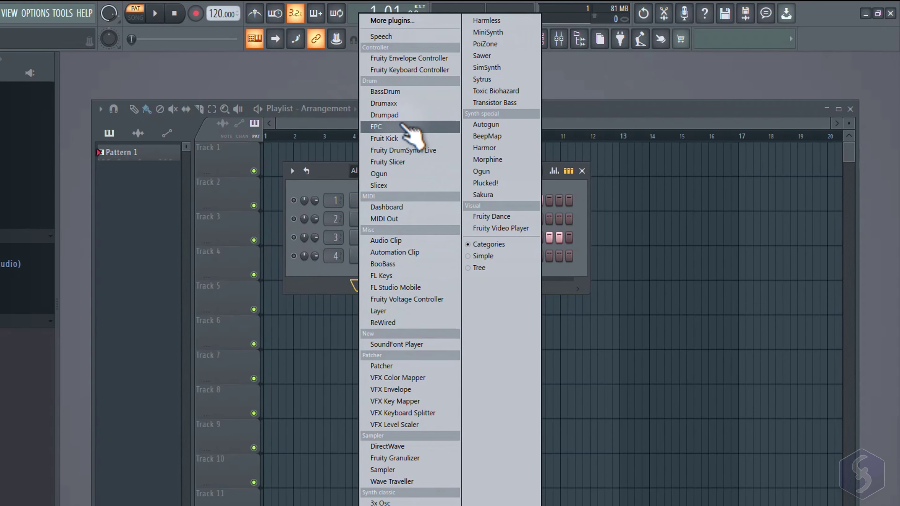
click(401, 92)
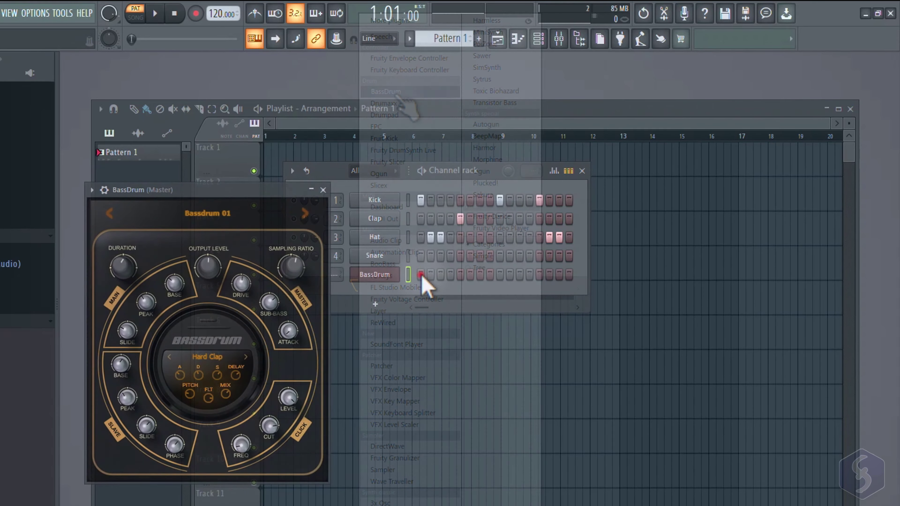
click(420, 275)
click(422, 171)
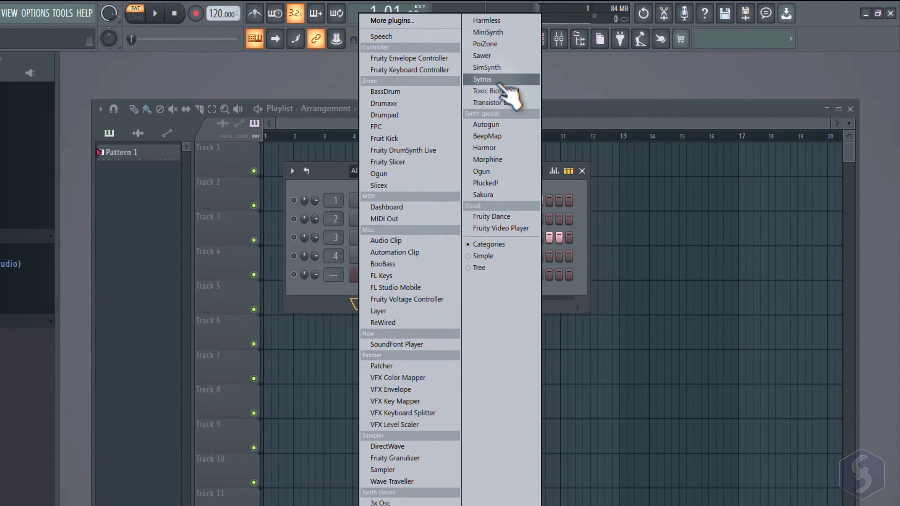
click(500, 85)
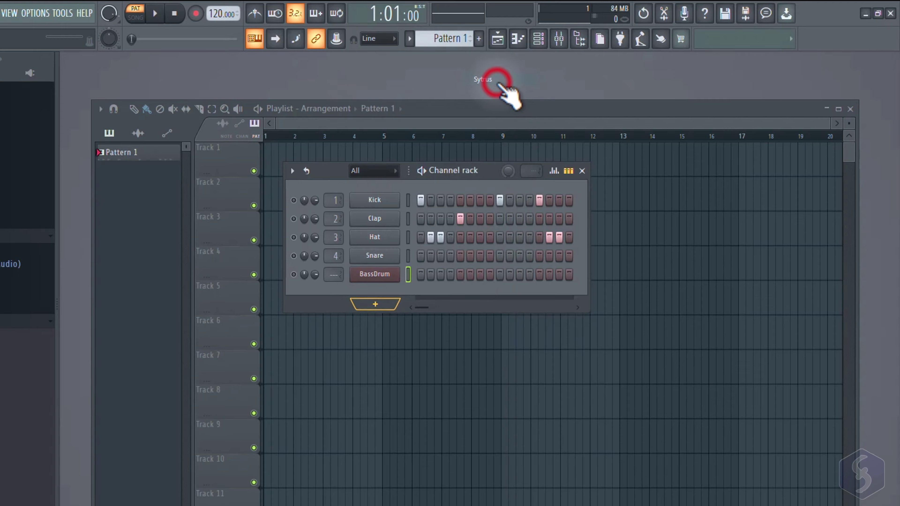
click(375, 474)
click(422, 475)
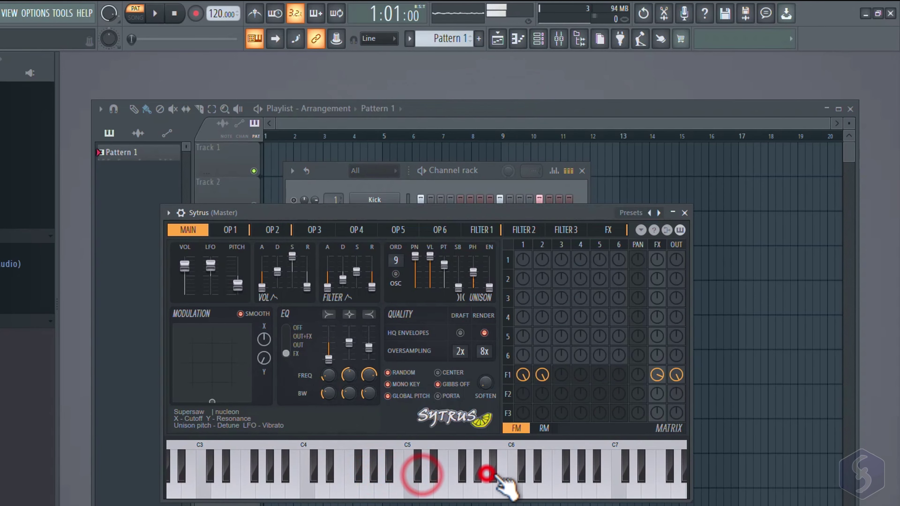
Preview Exteriors and graveyard impulse samples, the DL Broken loop and the Riser Engine sample.
click(532, 474)
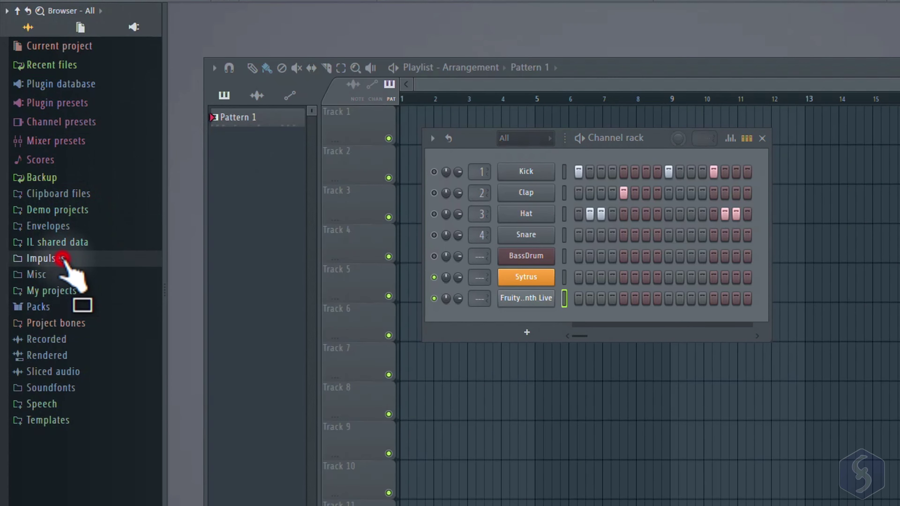
click(46, 258)
click(55, 306)
click(70, 305)
click(67, 409)
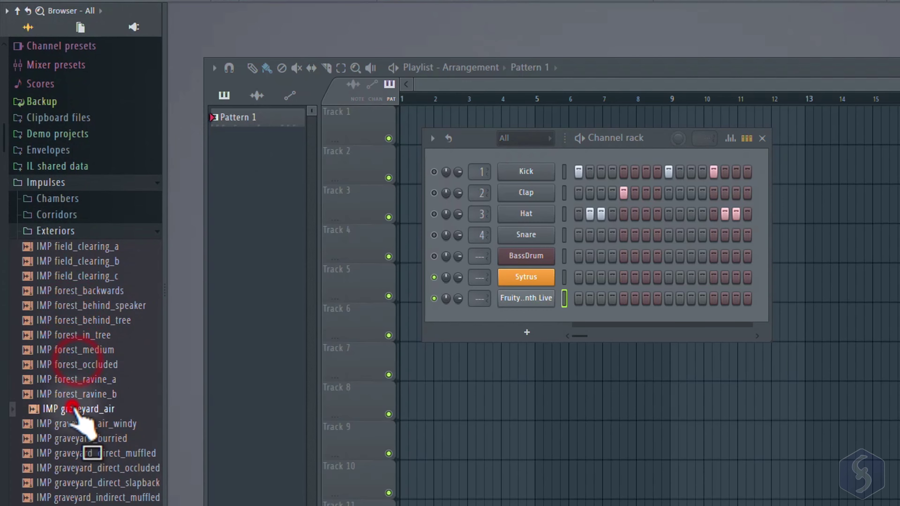
click(53, 438)
click(63, 436)
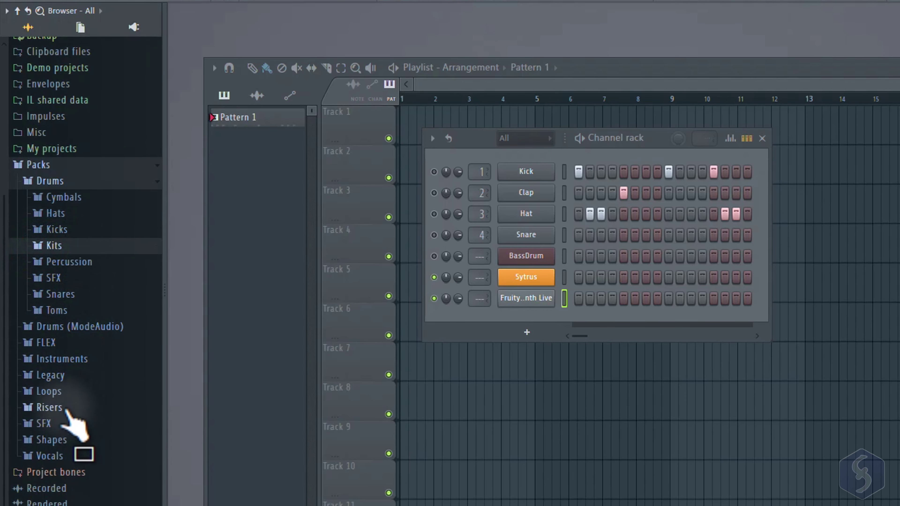
click(66, 407)
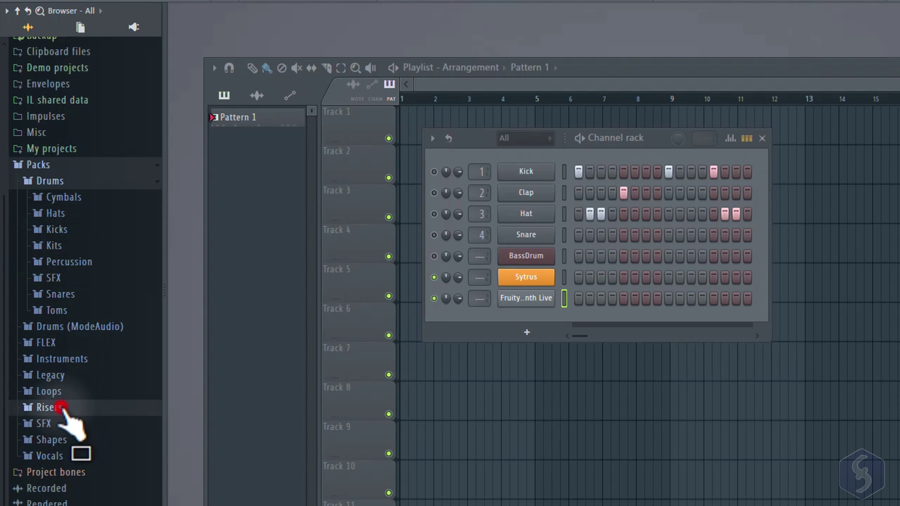
click(73, 441)
Preview the VOC Jack It and VOC Need Beat vocals, then drag the mp3 into the channel rack.
scroll(85, 454, down, 3)
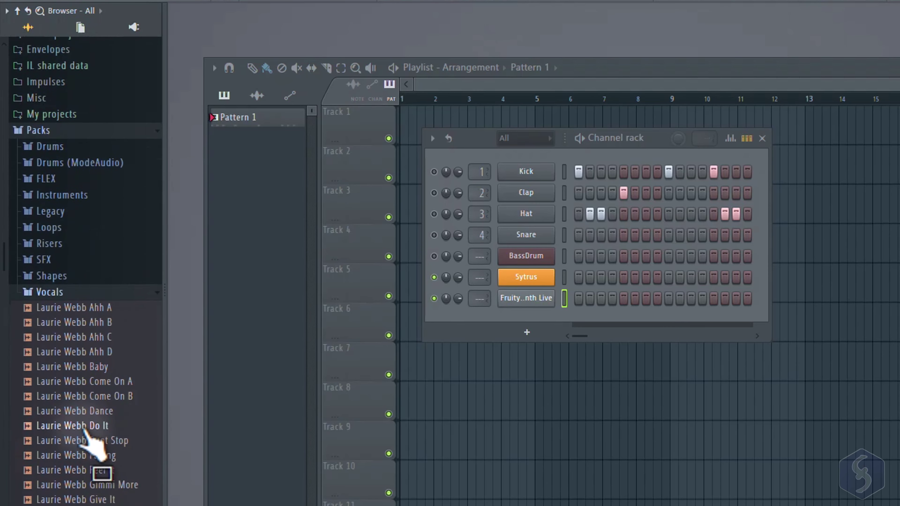
scroll(89, 439, down, 4)
click(78, 310)
scroll(87, 390, down, 8)
click(58, 368)
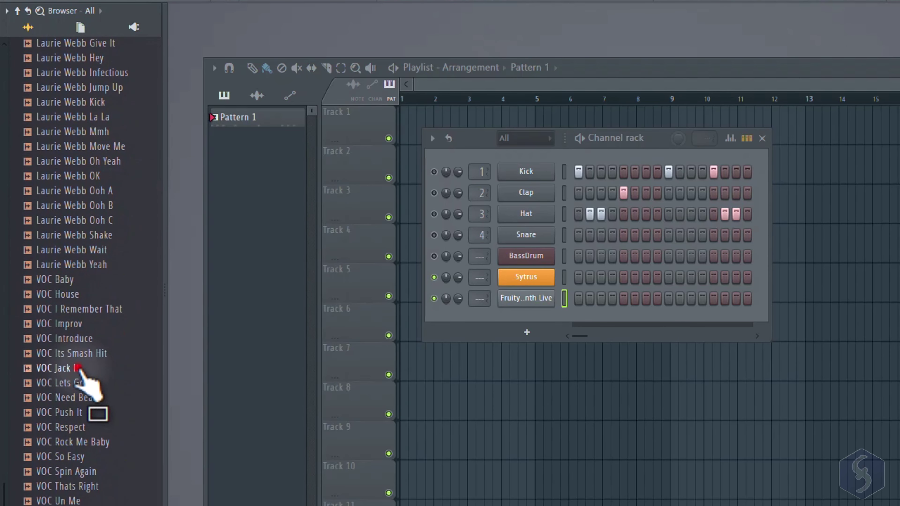
click(61, 398)
drag(64, 407, 62, 459)
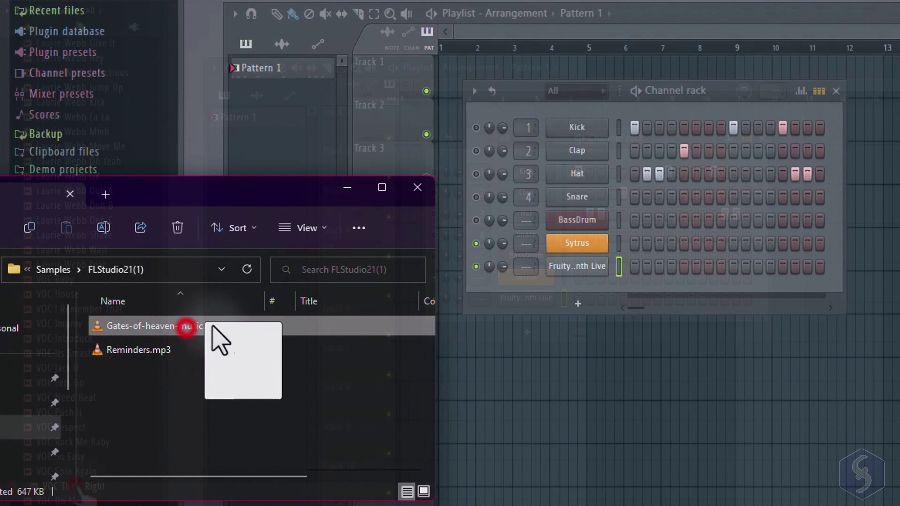
drag(215, 337, 595, 295)
Switch on steps 1, 5 and 6 of the Gates channel and play the pattern.
click(634, 290)
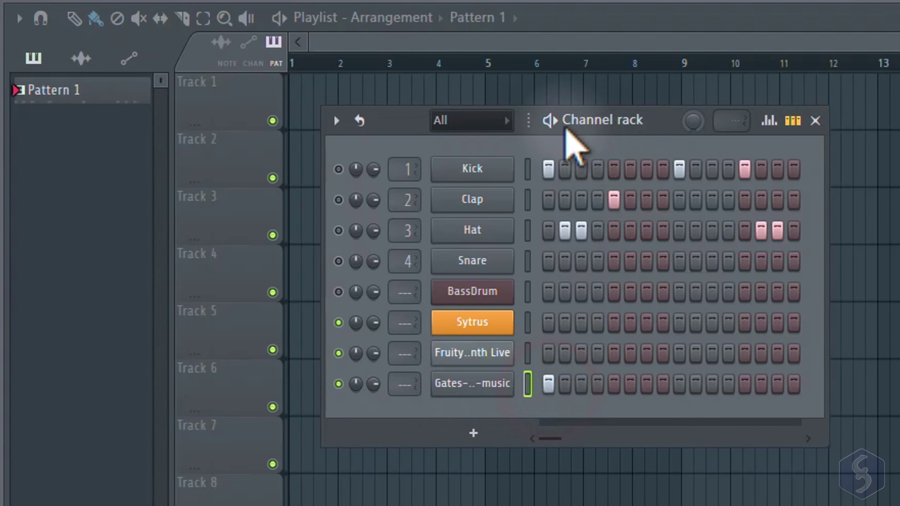
click(549, 120)
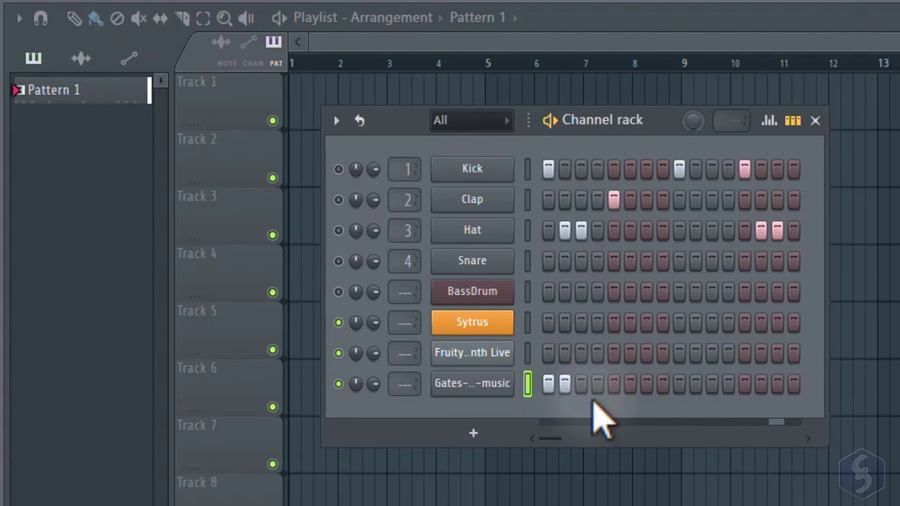
click(614, 389)
click(630, 390)
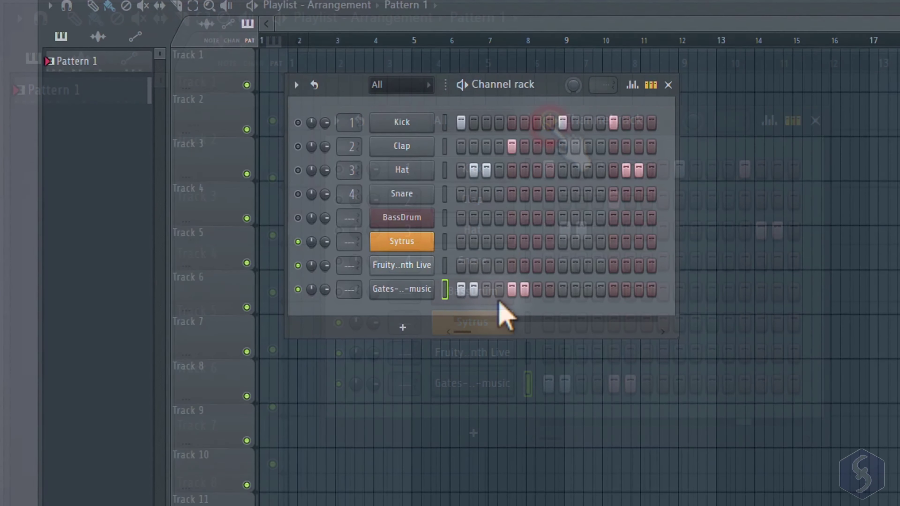
Delete the Gates-of-heaven-music channel and confirm with OK.
right_click(402, 291)
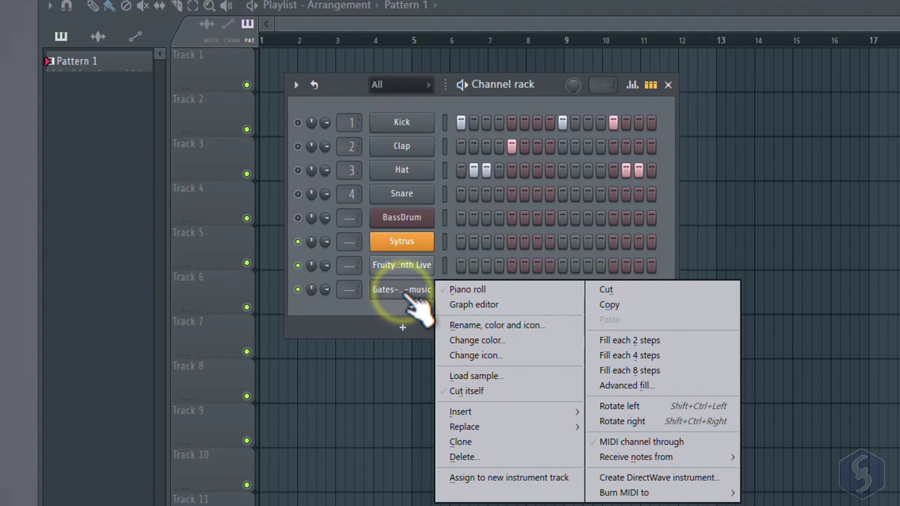
mouse_move(512, 428)
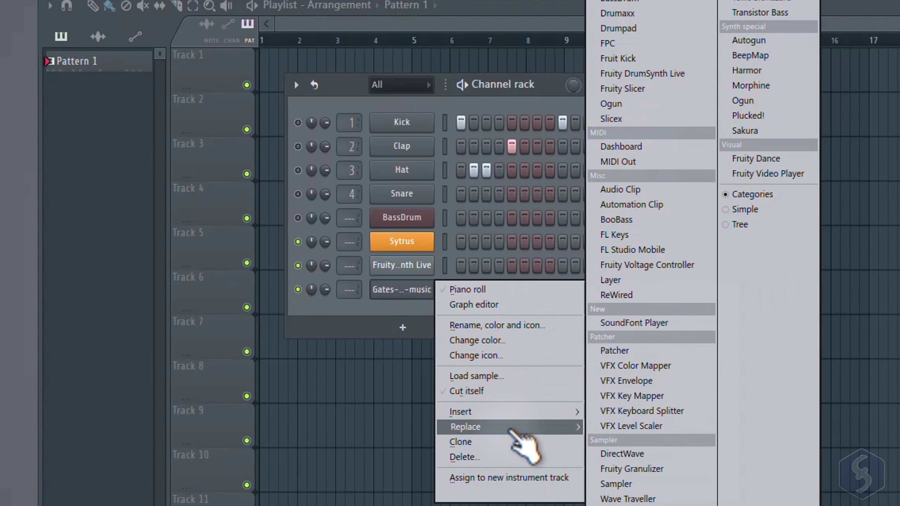
click(507, 457)
click(523, 284)
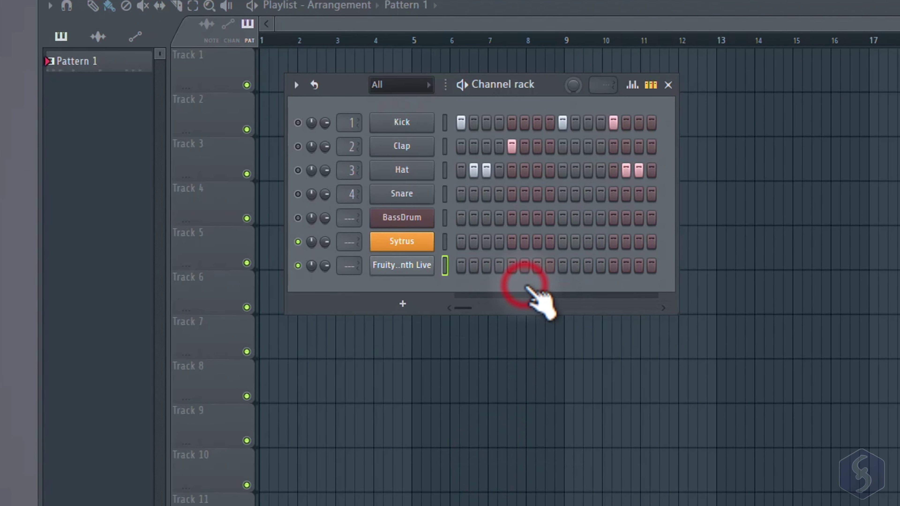
click(422, 128)
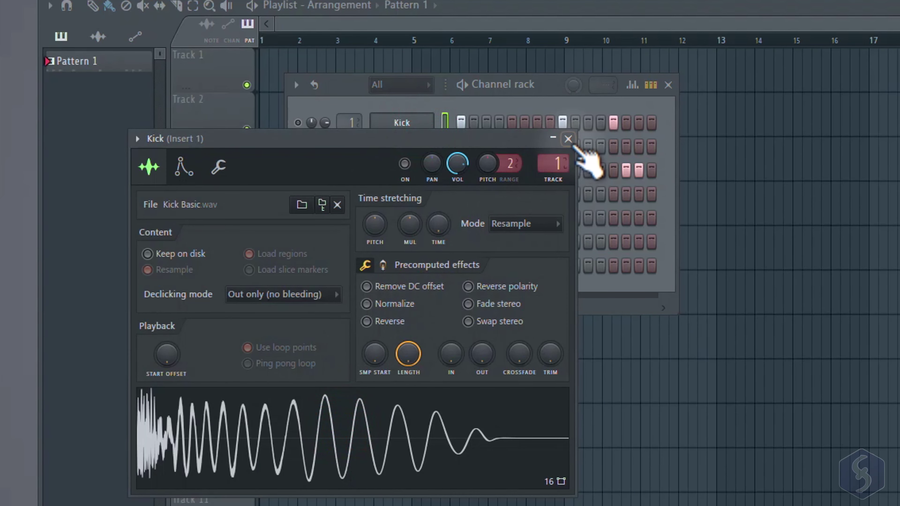
click(568, 139)
click(412, 166)
click(292, 306)
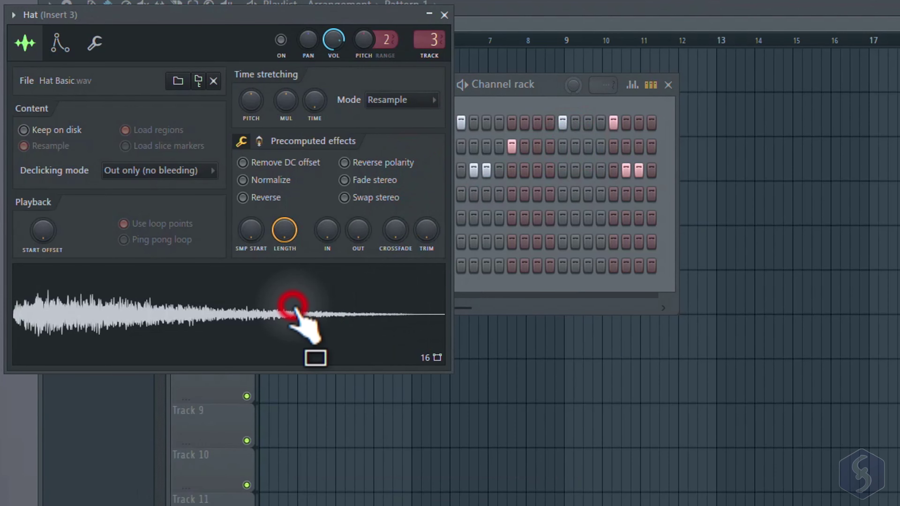
click(444, 15)
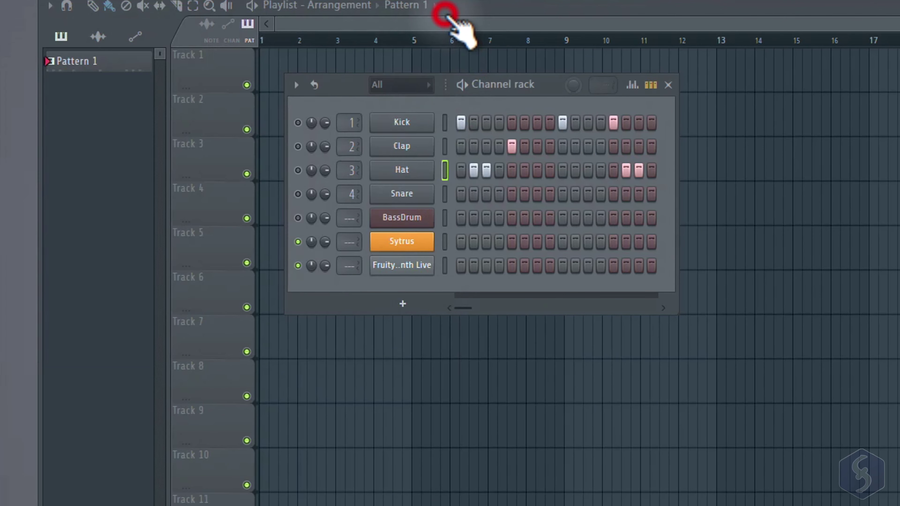
click(402, 241)
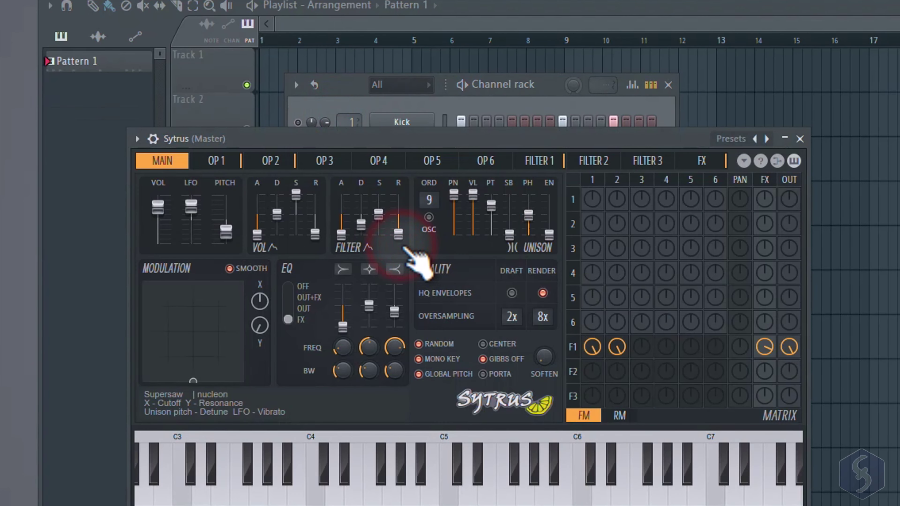
click(357, 440)
click(408, 451)
click(543, 459)
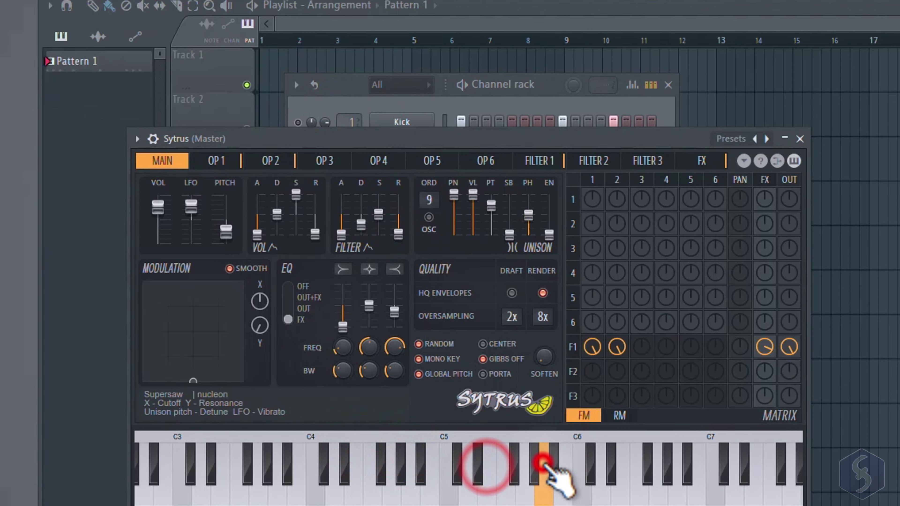
click(599, 462)
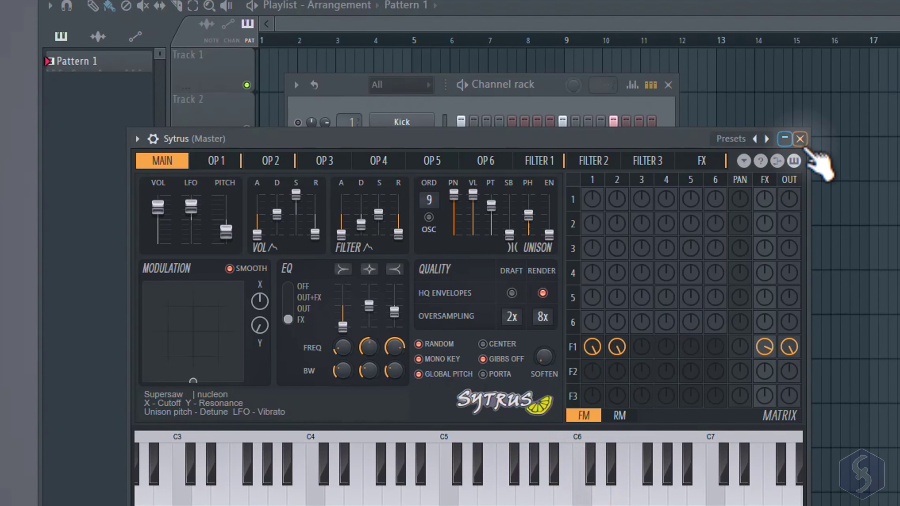
click(799, 139)
Mute the Hat and Clap channels in the channel rack.
click(461, 84)
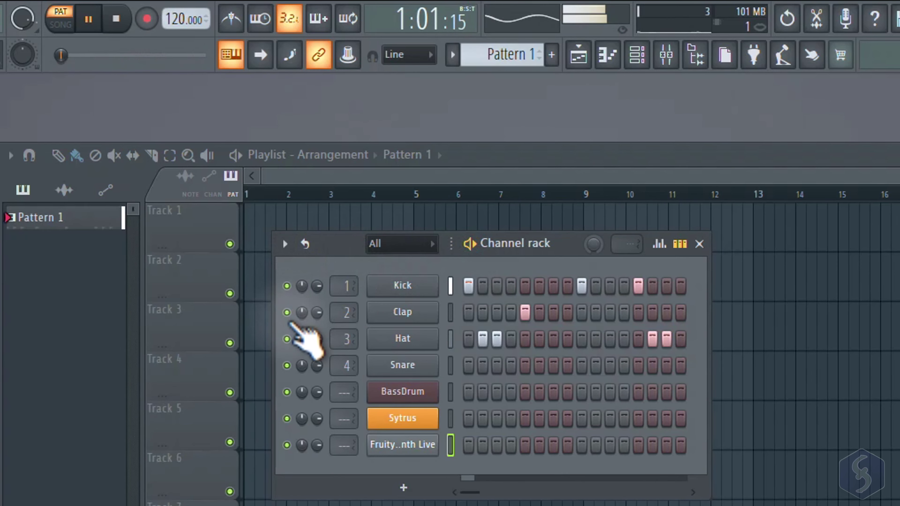
click(287, 339)
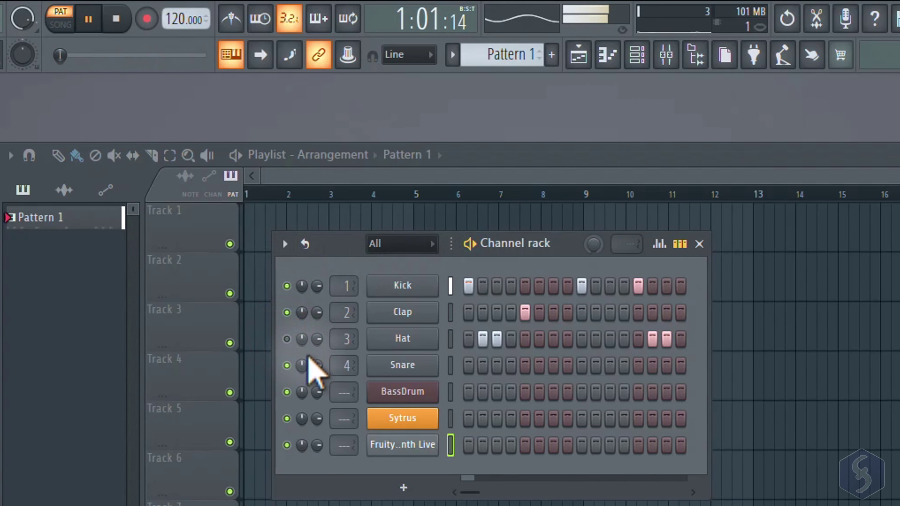
click(286, 313)
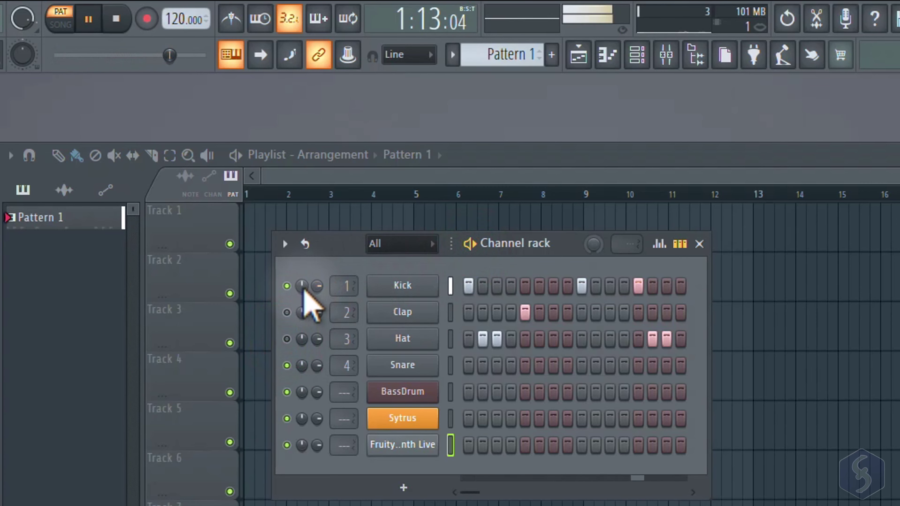
Pan the Kick slightly left, raise its volume, and stop playback.
drag(302, 286, 308, 181)
drag(317, 286, 361, 395)
key(space)
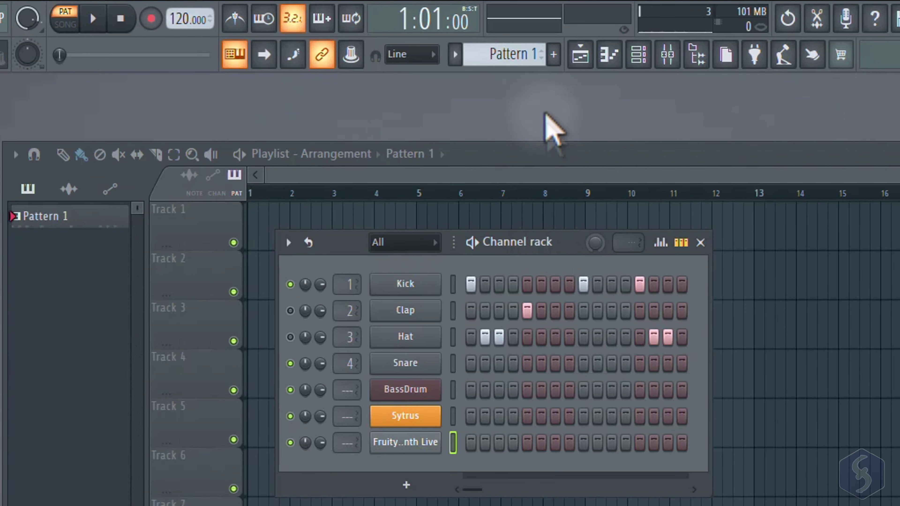
Create Pattern 2 with its default name and switch on steps 1 and 5.
click(553, 54)
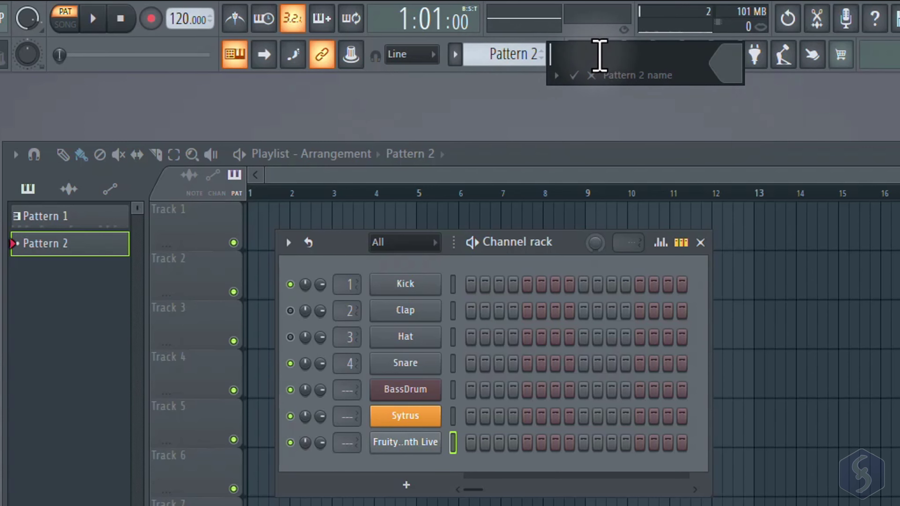
click(573, 75)
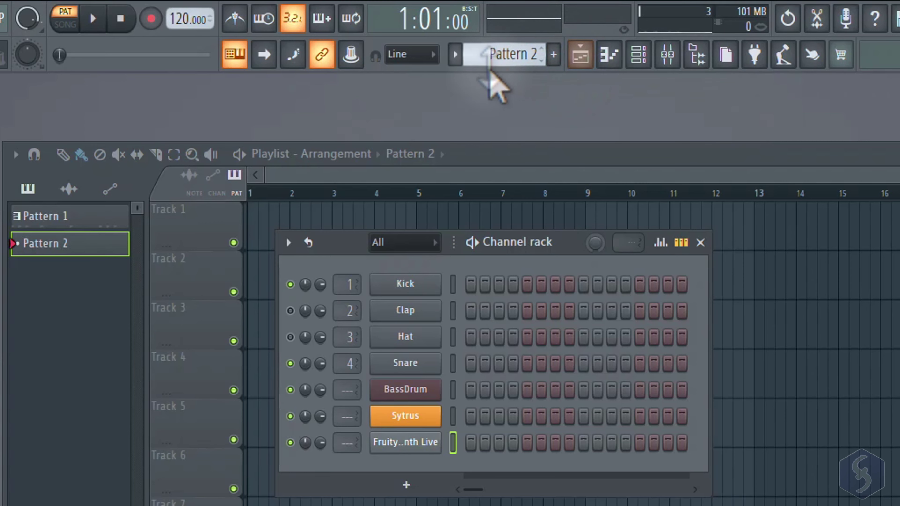
click(519, 60)
scroll(510, 54, down, 1)
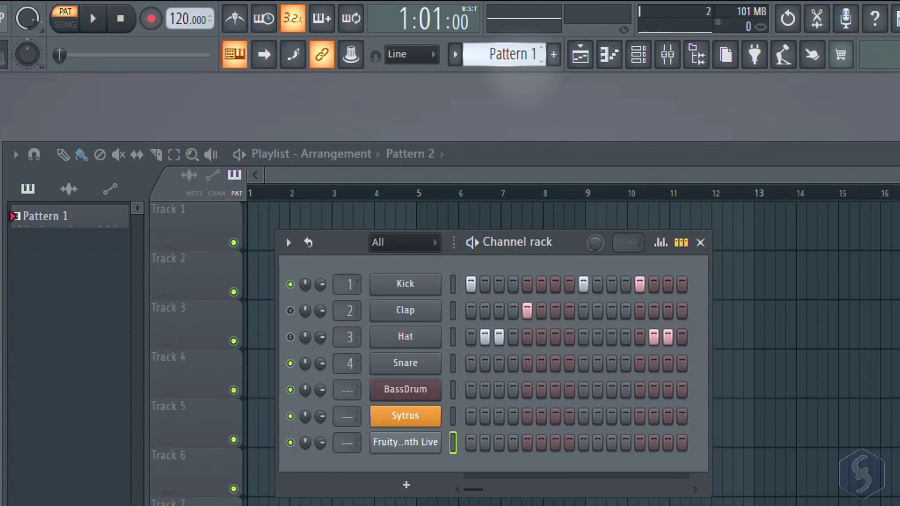
scroll(510, 54, down, 1)
scroll(510, 54, up, 1)
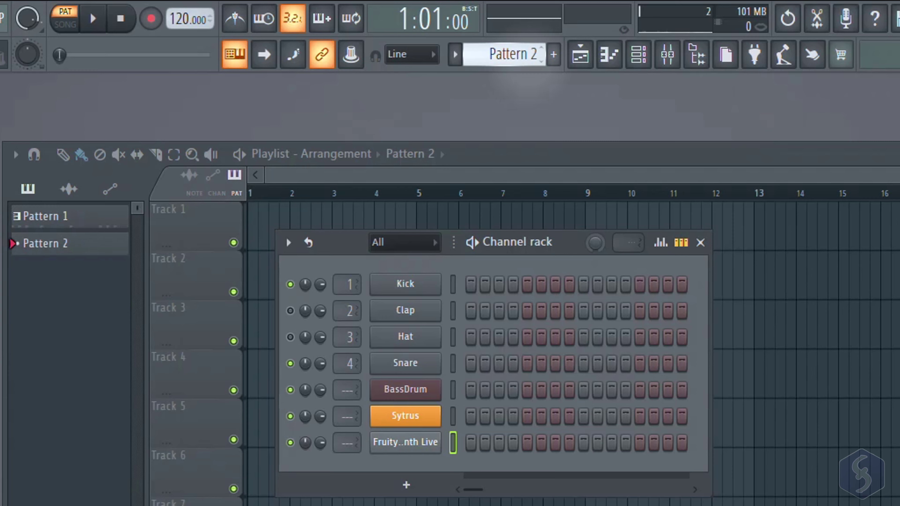
click(471, 418)
click(527, 416)
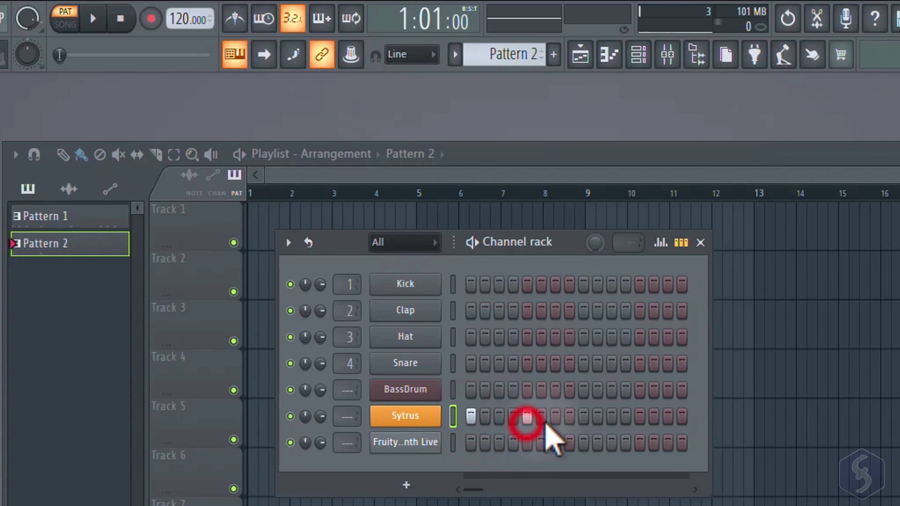
Briefly lengthen the pattern beyond 16 steps, restore it to 16, and pick a pattern option.
drag(530, 60, 530, 56)
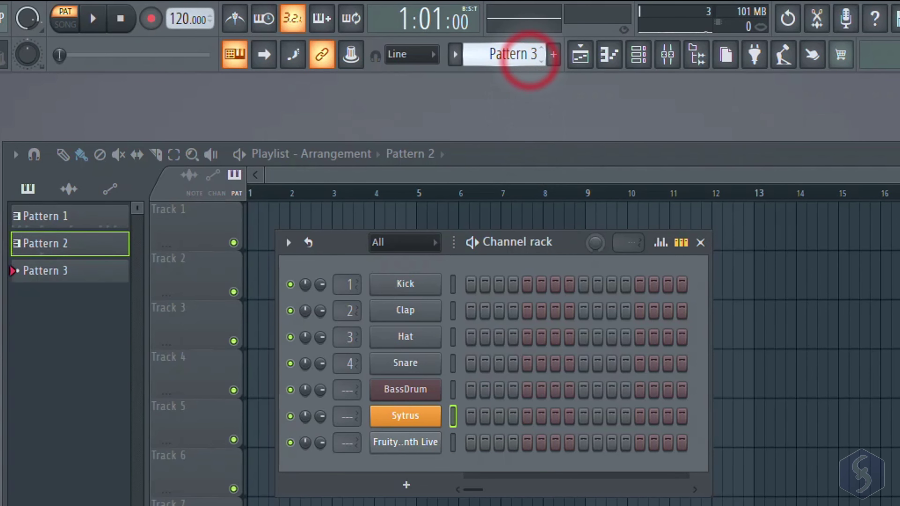
scroll(511, 54, down, 1)
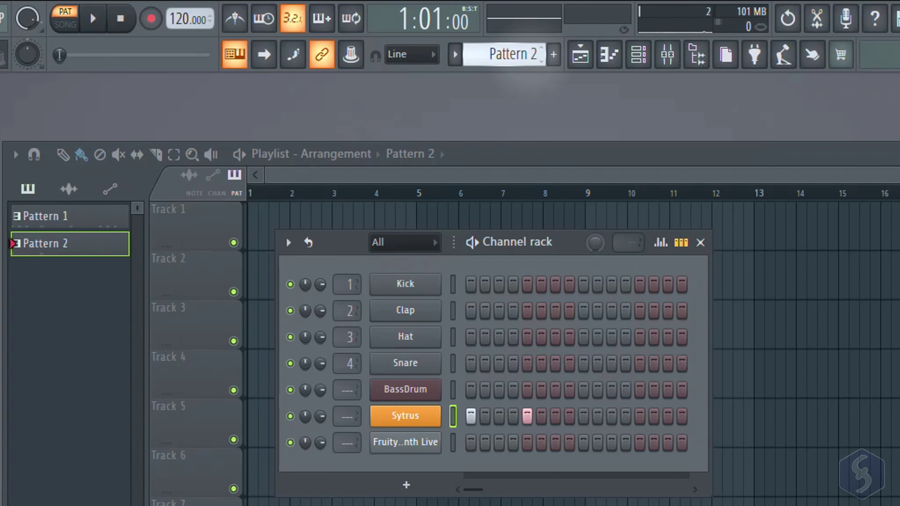
drag(745, 239, 745, 172)
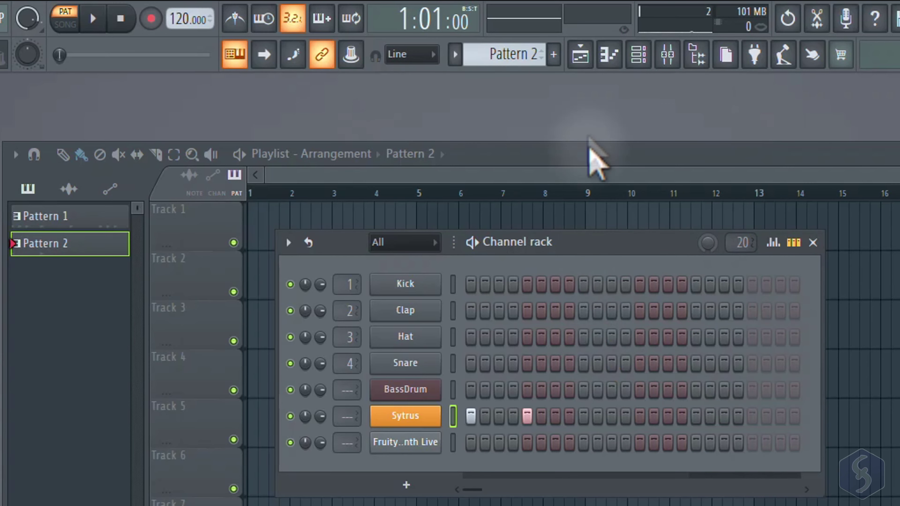
drag(534, 55, 482, 90)
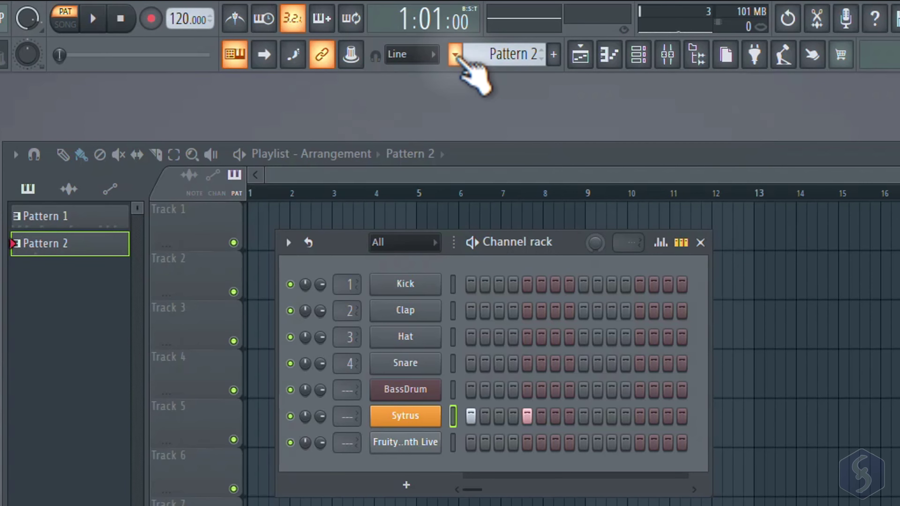
click(455, 55)
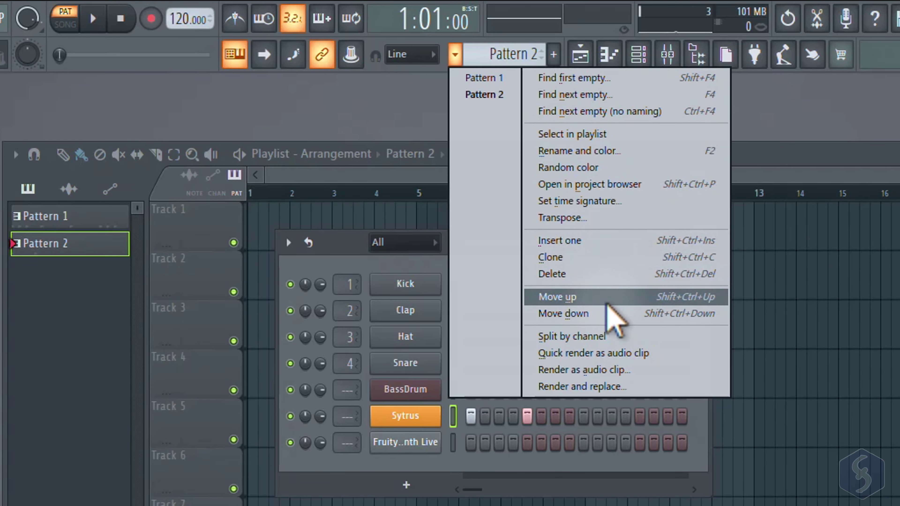
click(474, 242)
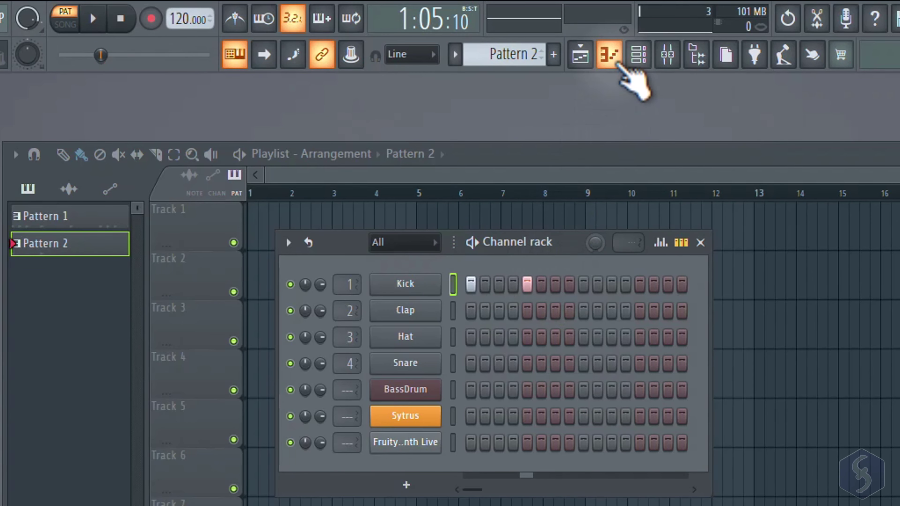
Open the Kick's piano roll, keeping Kick selected, and play the pattern to preview it.
click(611, 56)
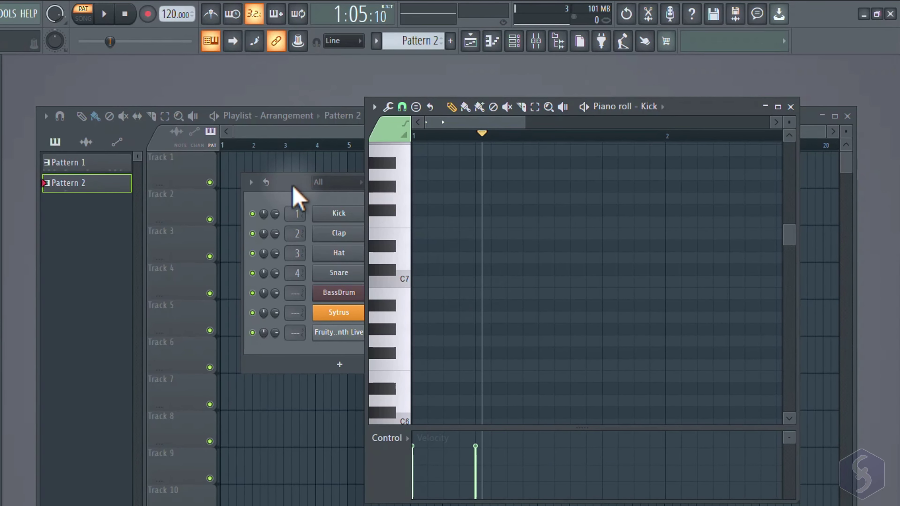
drag(295, 187, 76, 184)
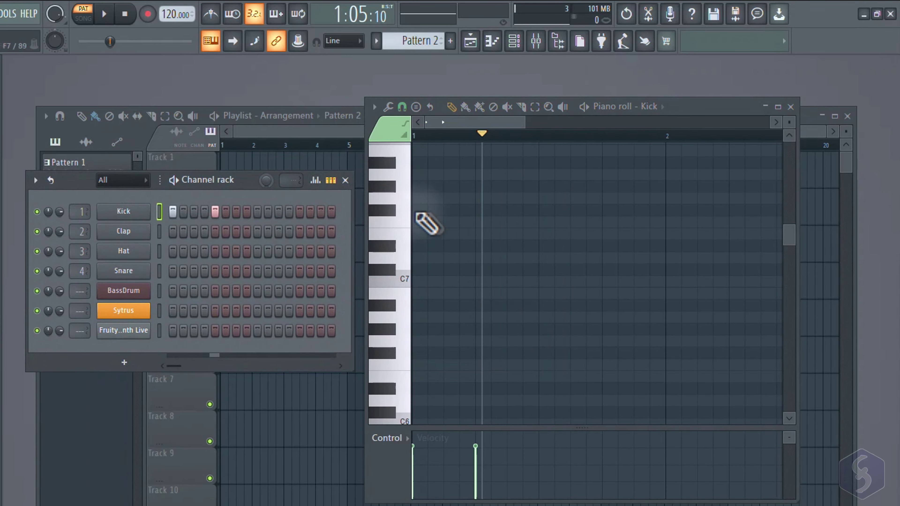
scroll(429, 224, down, 4)
key(space)
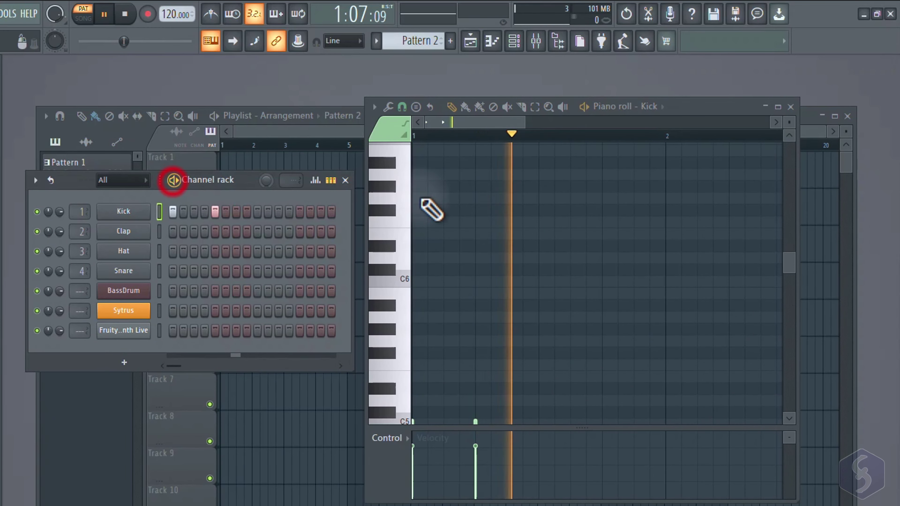
scroll(587, 227, down, 2)
scroll(590, 230, down, 1)
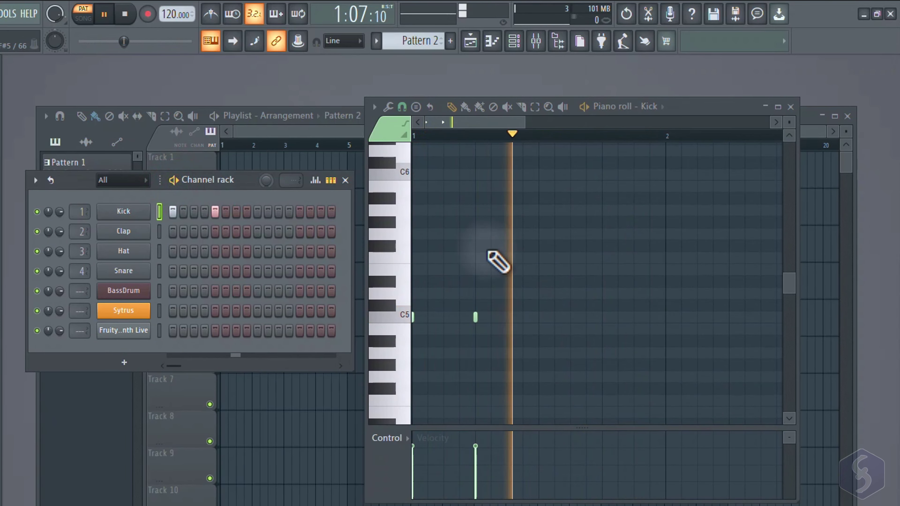
key(space)
click(644, 107)
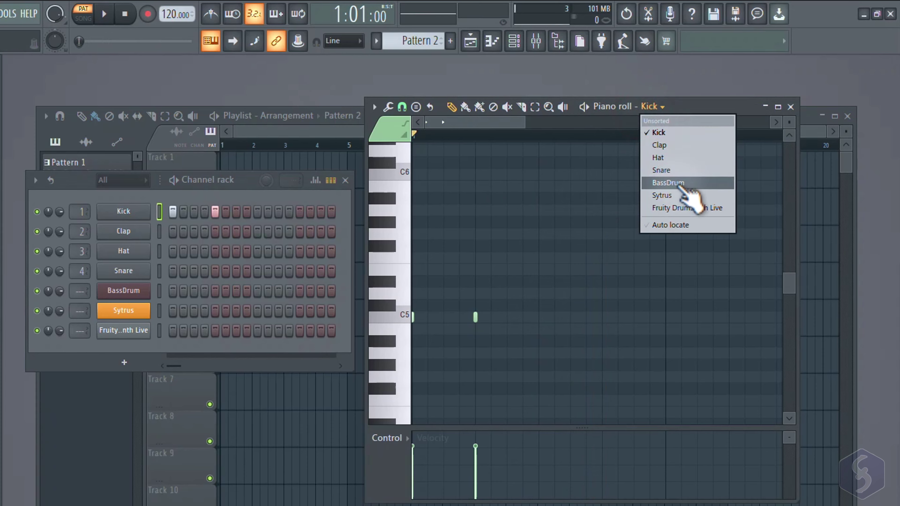
click(685, 110)
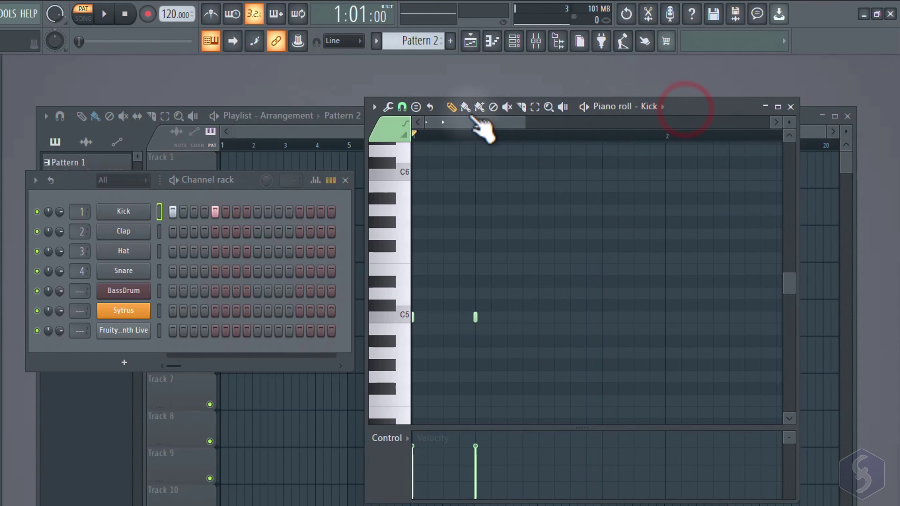
key(space)
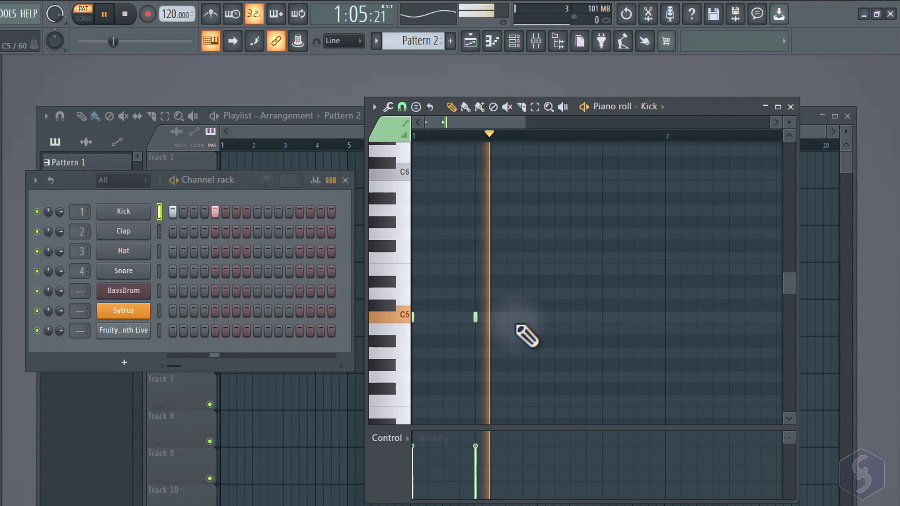
key(space)
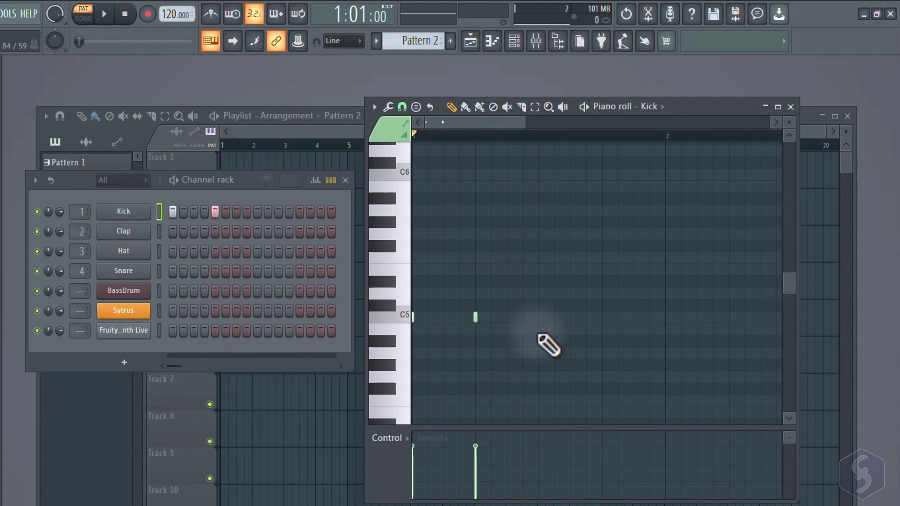
Audition the Kick sound on higher, lower and lowest piano-roll keys.
drag(398, 289, 402, 163)
click(393, 288)
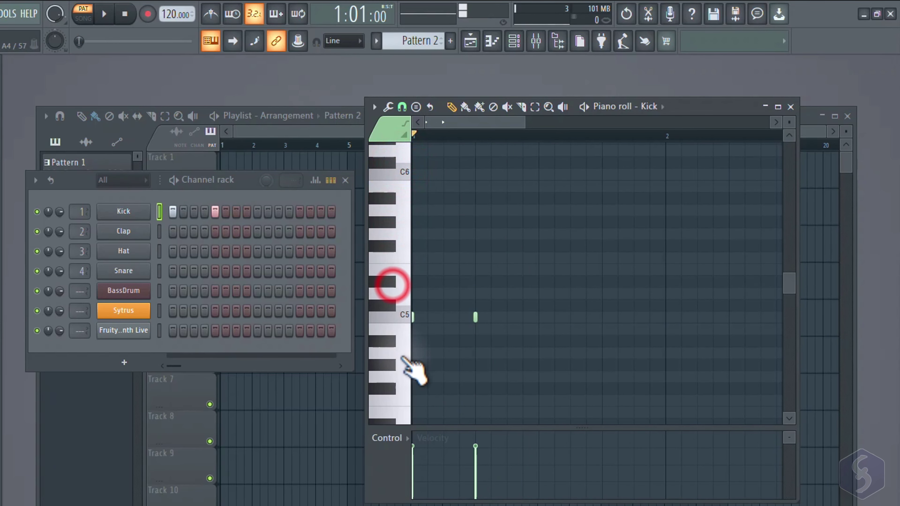
scroll(407, 365, down, 5)
click(400, 384)
click(399, 411)
scroll(400, 412, down, 8)
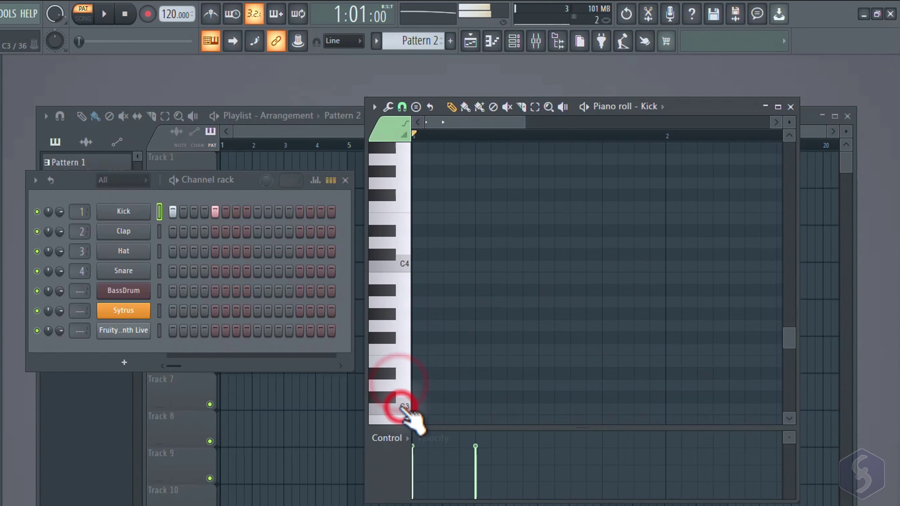
click(400, 413)
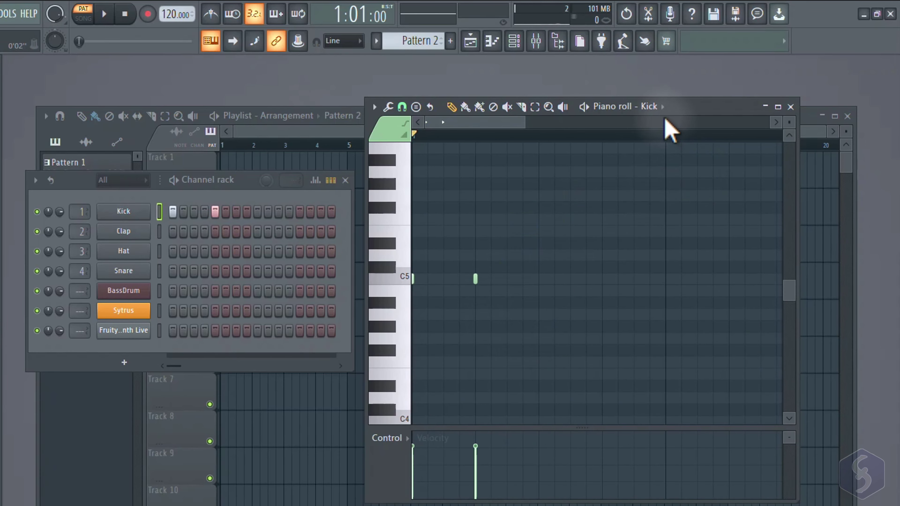
Switch the piano roll to Sytrus and audition its sound on several keys.
click(661, 107)
click(662, 196)
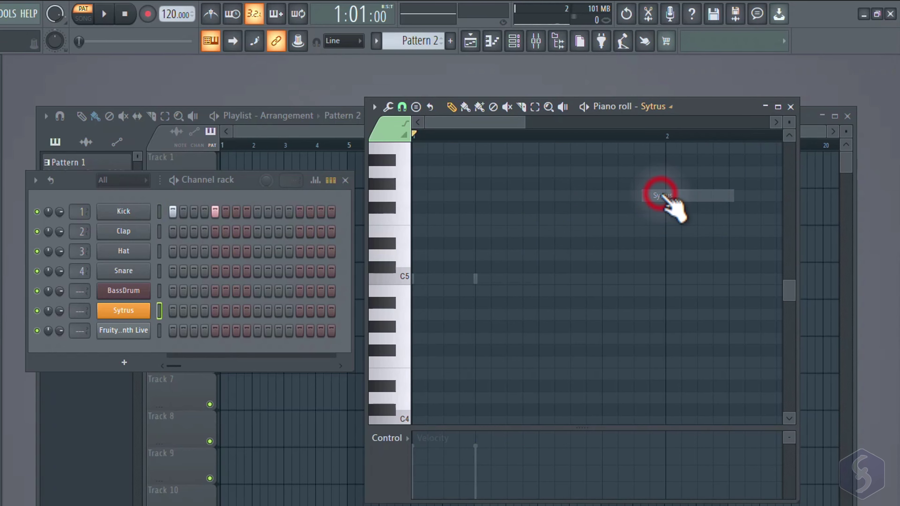
click(399, 197)
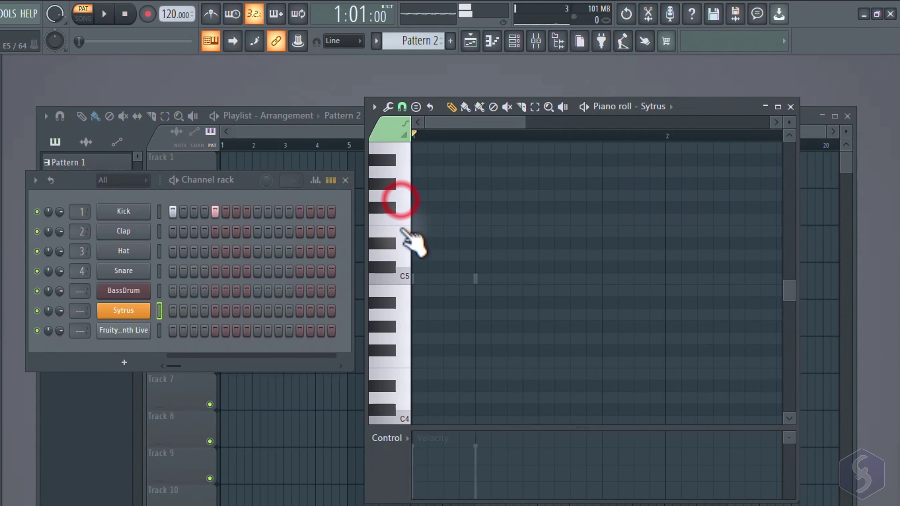
click(398, 233)
click(387, 297)
click(390, 326)
click(388, 373)
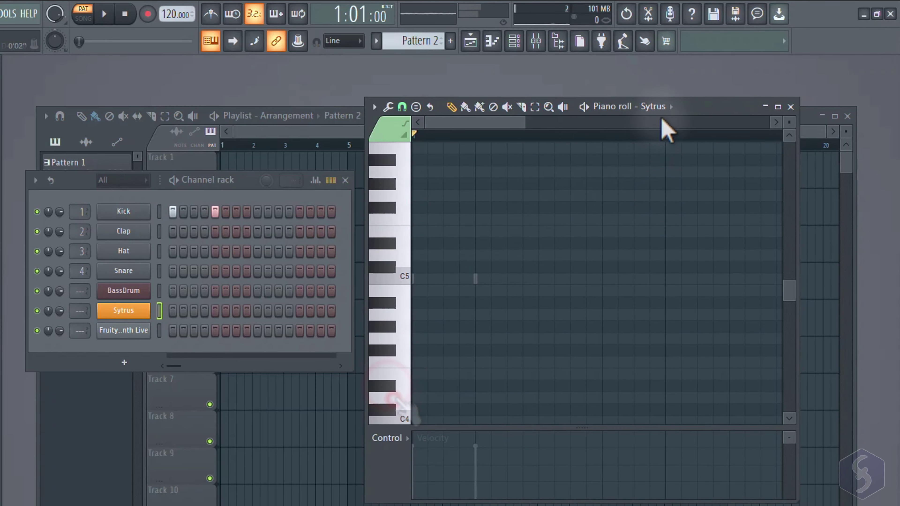
Try Fruity DrumSynth Live's drum sounds, then return the piano roll to Sytrus.
click(662, 108)
click(677, 208)
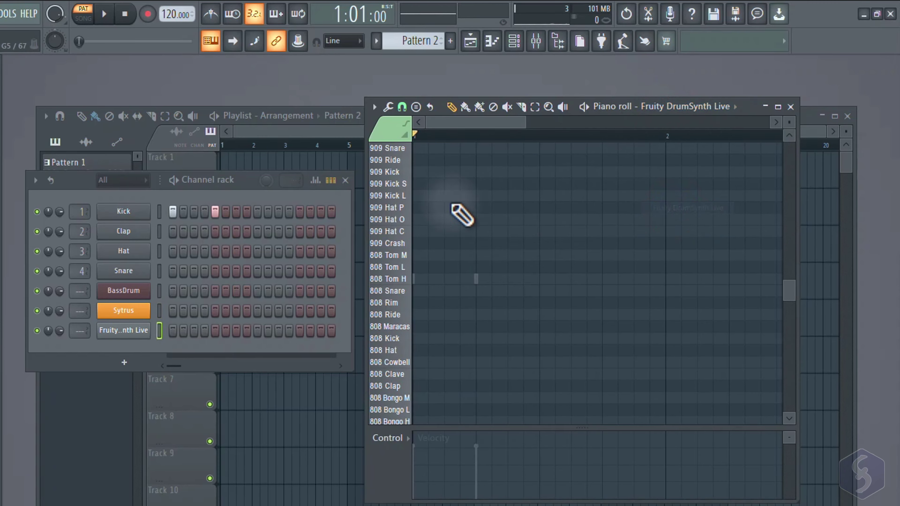
click(386, 220)
click(390, 244)
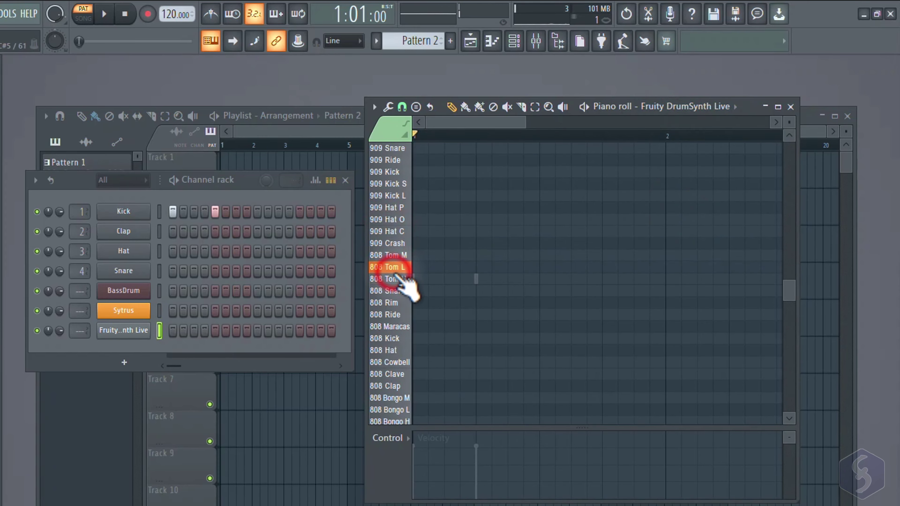
key(Up)
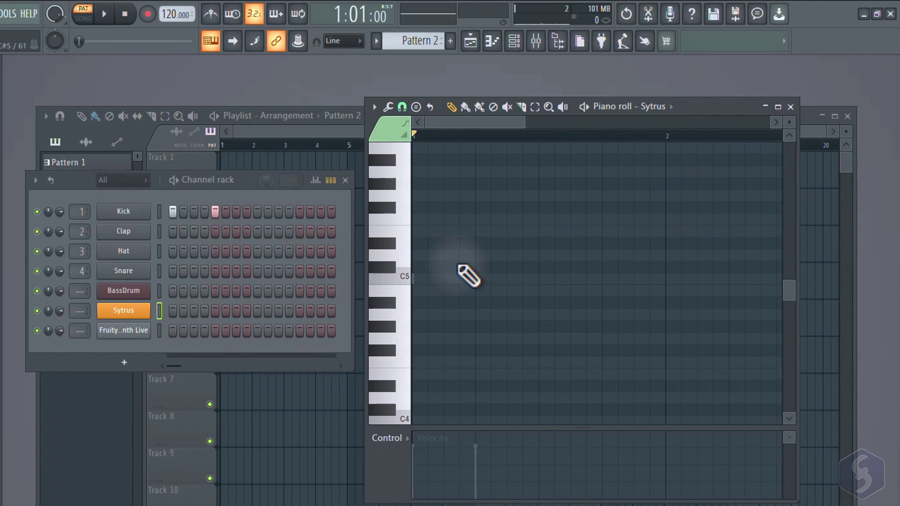
Place D#5, C5 and G5 notes in the first bar, shifting G5 one step later.
click(448, 241)
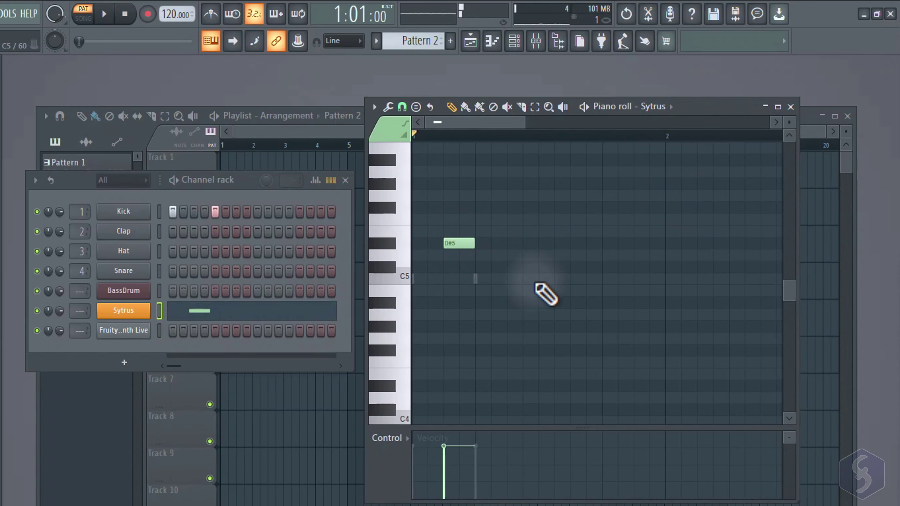
click(541, 279)
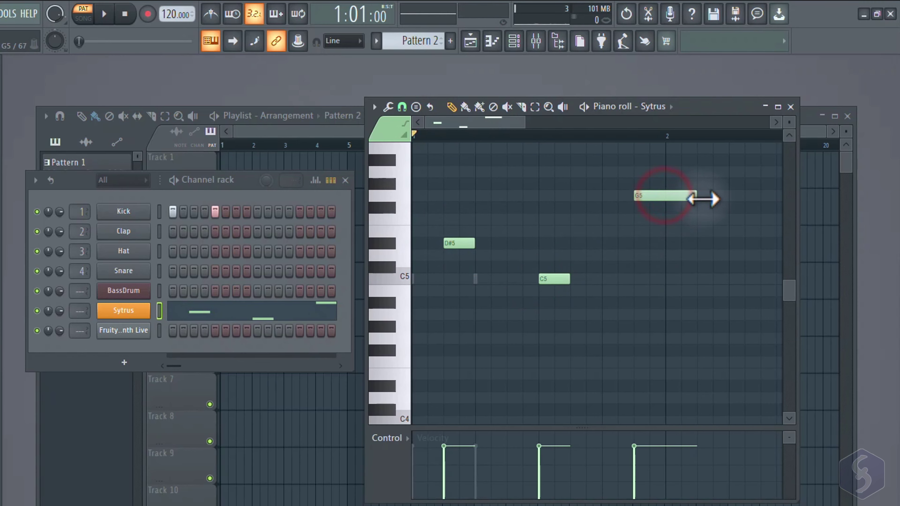
drag(702, 199, 649, 228)
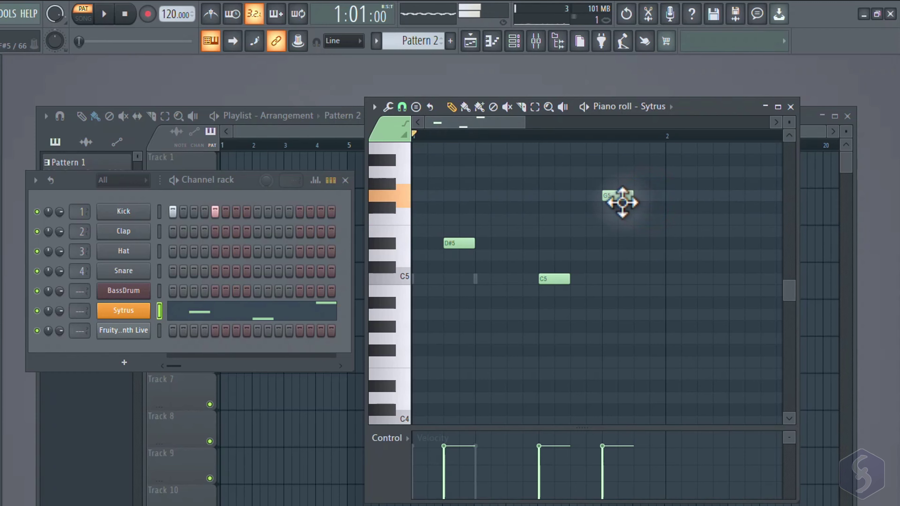
drag(622, 202, 654, 201)
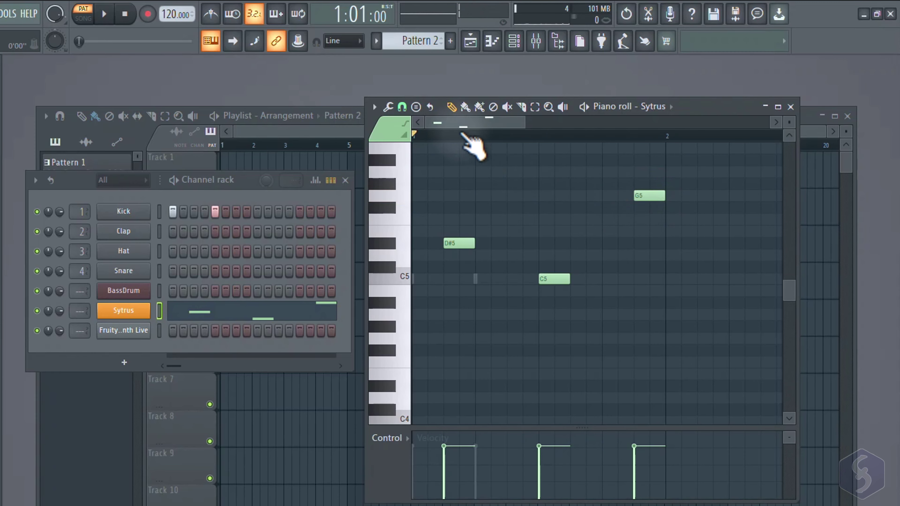
Set snapping to 1/4 step and fine-tune the G5 note's position near bar 2.
click(404, 107)
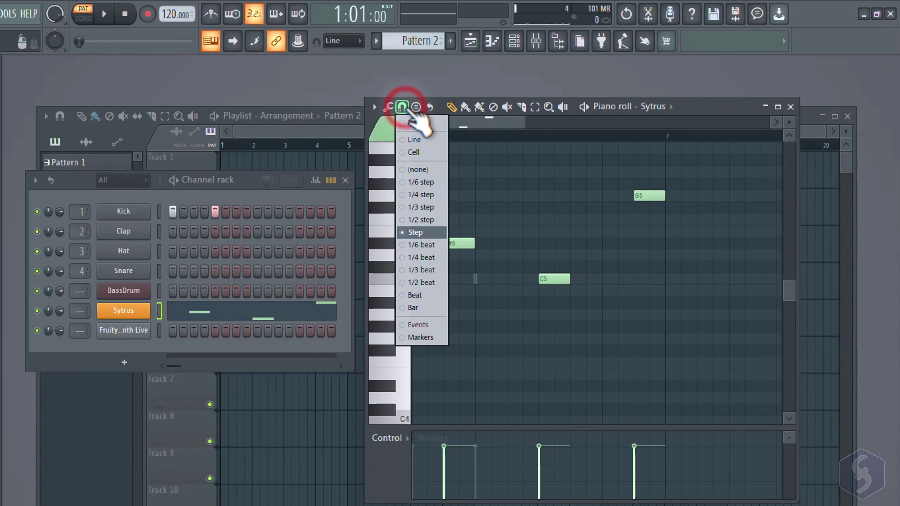
click(436, 196)
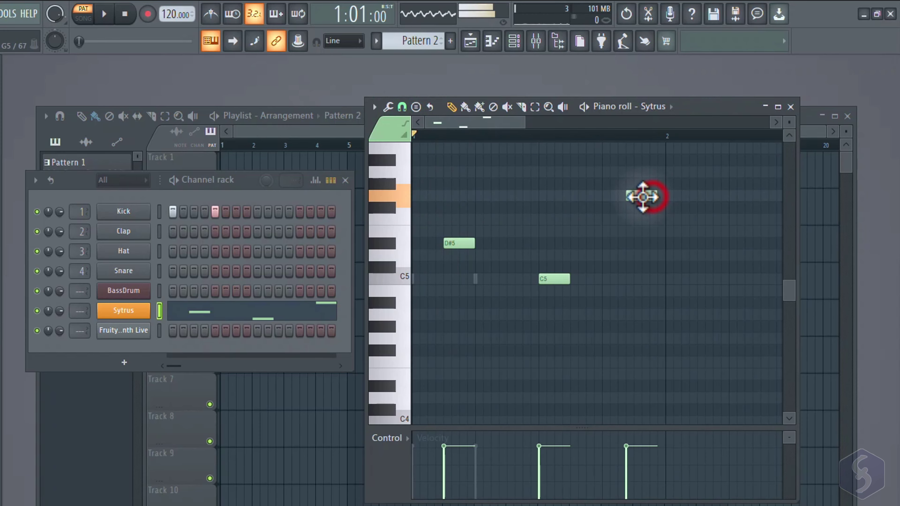
drag(594, 196, 650, 196)
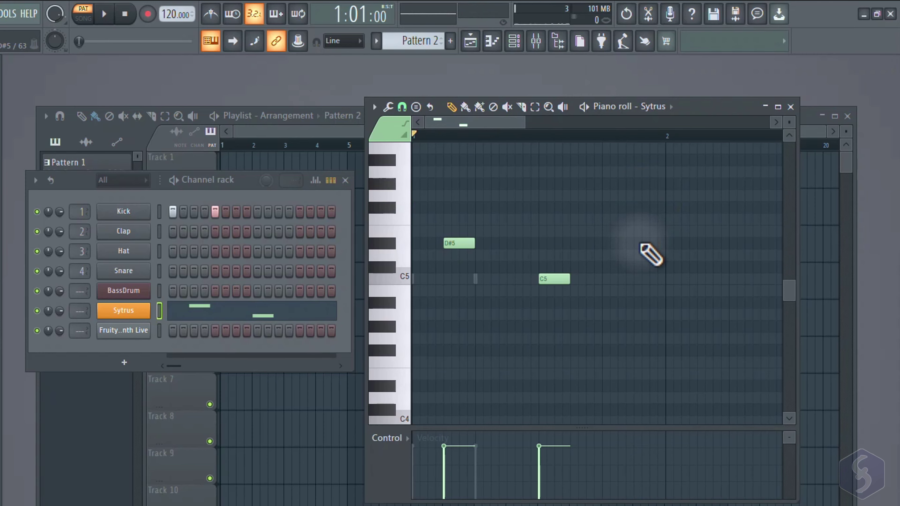
click(638, 195)
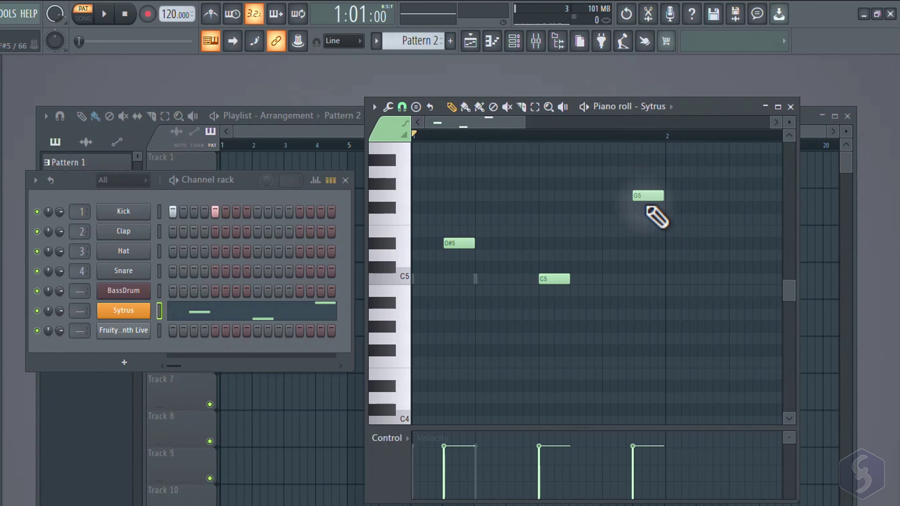
scroll(647, 209, up, 6)
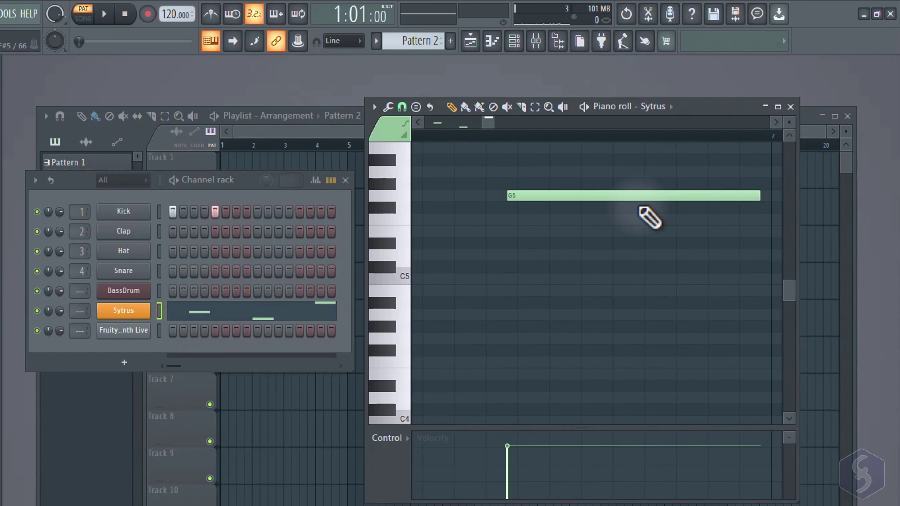
scroll(649, 218, down, 6)
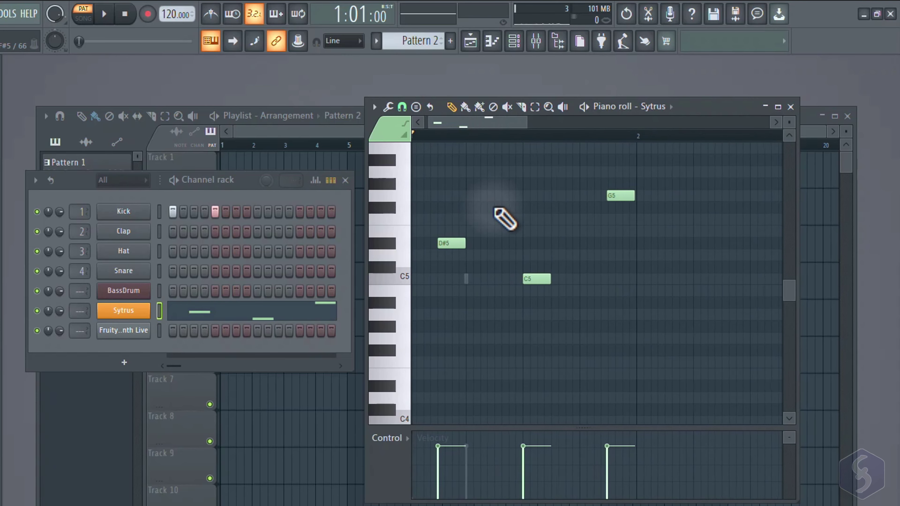
scroll(505, 218, up, 2)
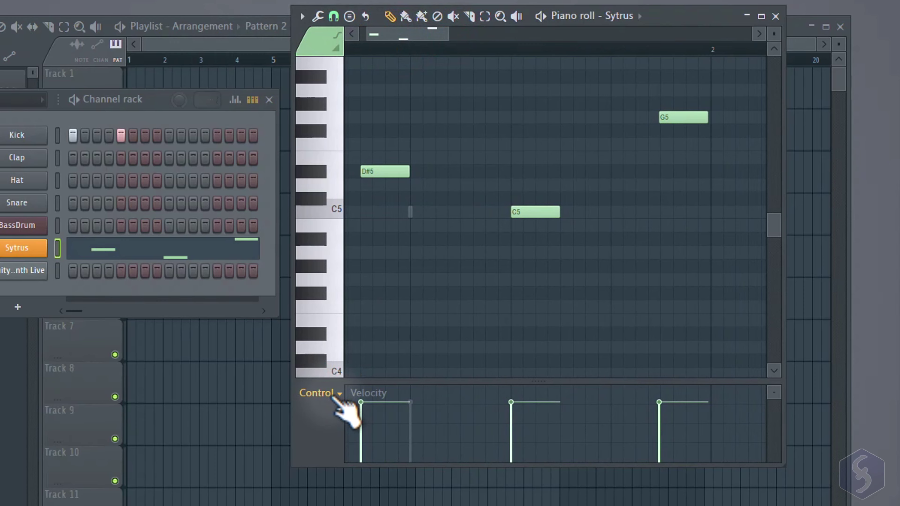
In the Velocity lane, lower C5's velocity sharply and G5's slightly while playing back.
click(331, 394)
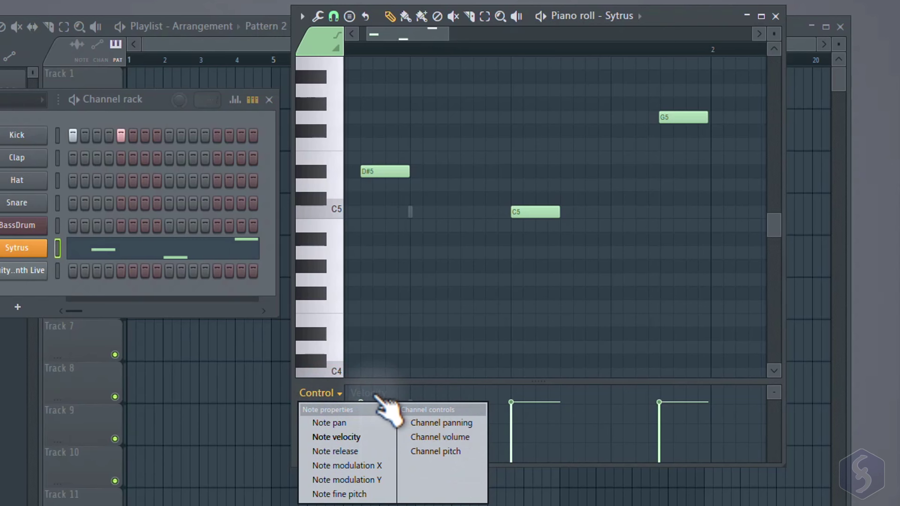
click(412, 402)
key(space)
drag(547, 407, 567, 445)
drag(693, 402, 700, 427)
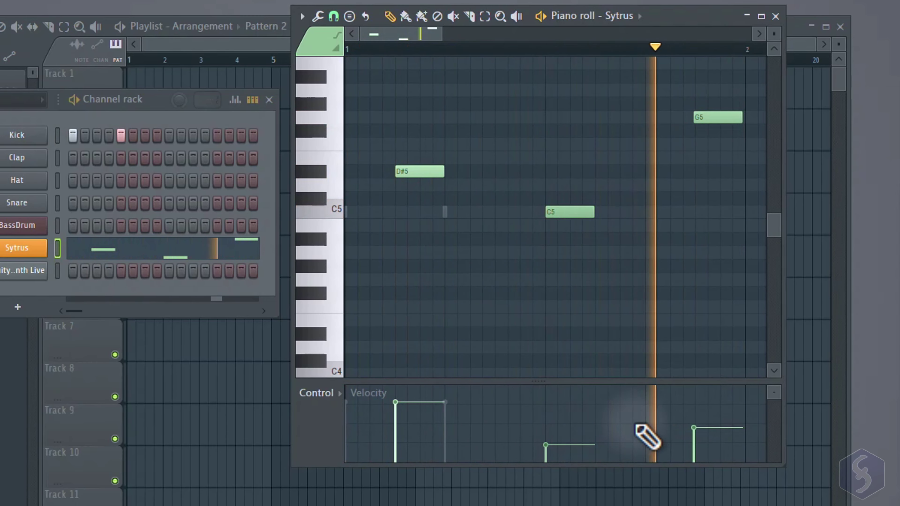
key(space)
click(324, 392)
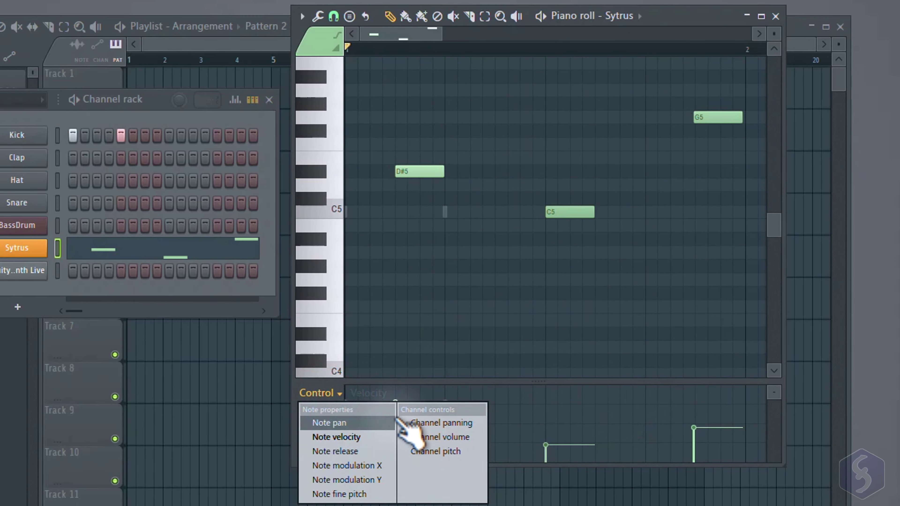
Draw a rising, dipping, rising Sytrus channel pitch curve, then glance at D#5's note properties.
click(443, 451)
key(space)
click(350, 424)
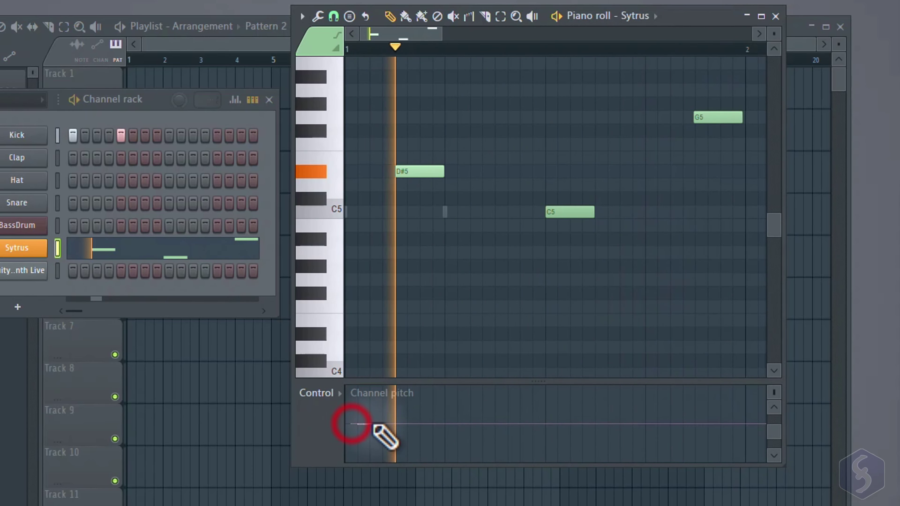
mouse_move(375, 426)
mouse_down()
mouse_move(416, 406)
mouse_move(449, 406)
mouse_move(605, 451)
mouse_move(729, 396)
mouse_up()
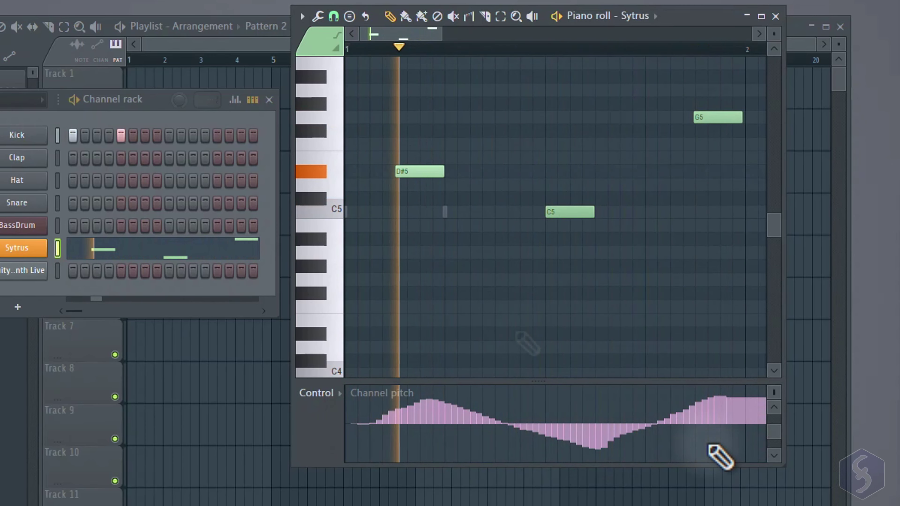
key(space)
double_click(420, 171)
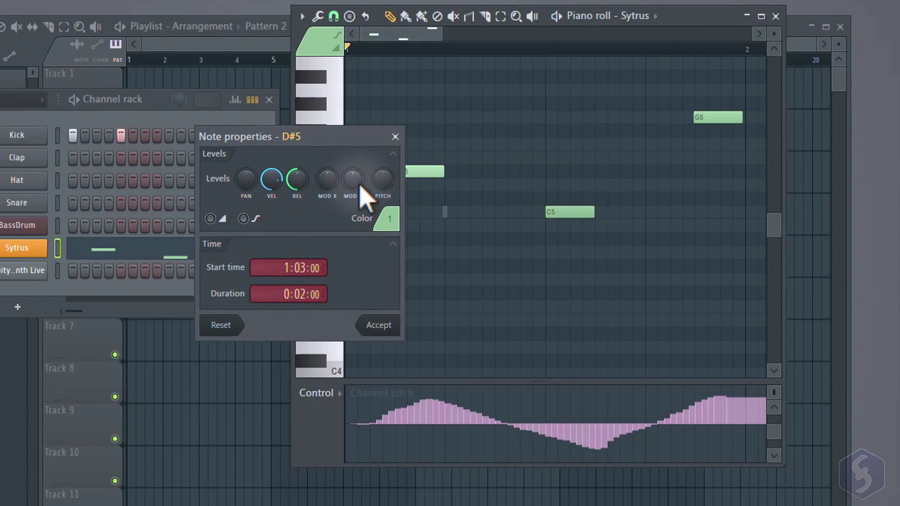
key(Escape)
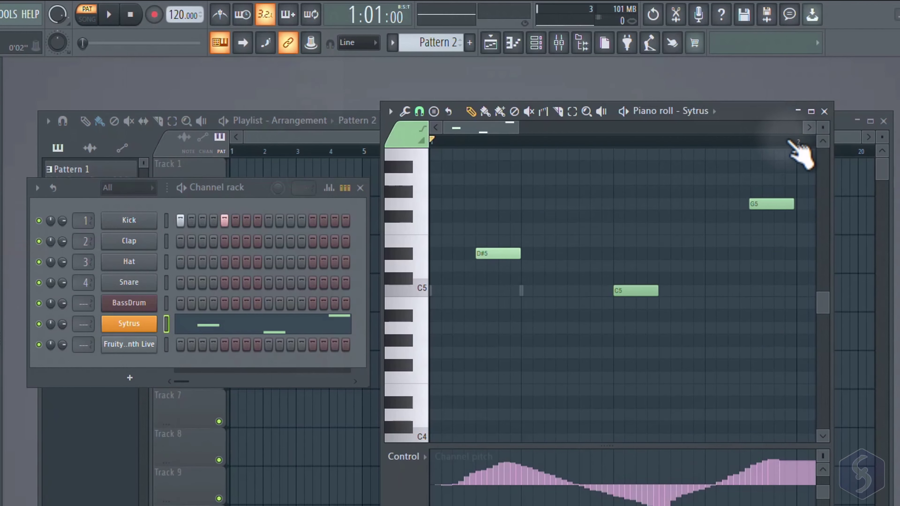
Close the piano roll and place Pattern 1 on Track 1 near bar 4 and Pattern 2 on Track 2 at bar 5.
click(824, 111)
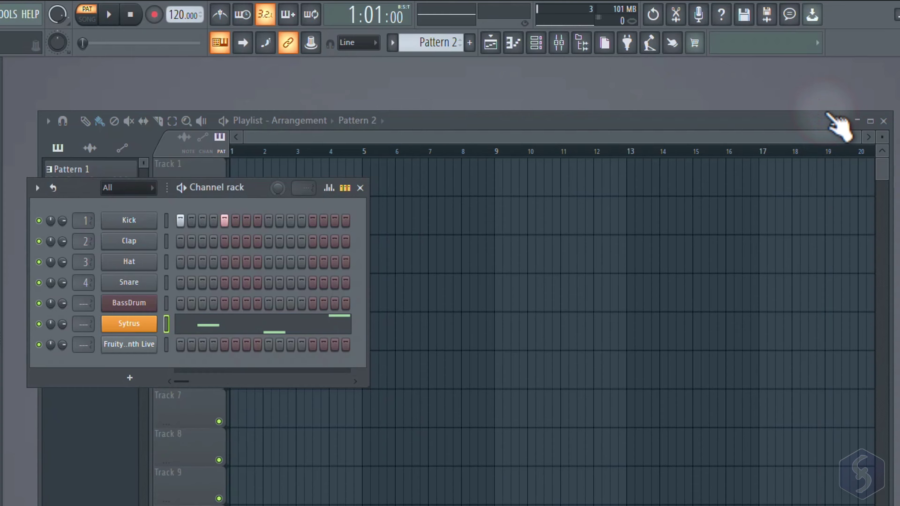
click(520, 129)
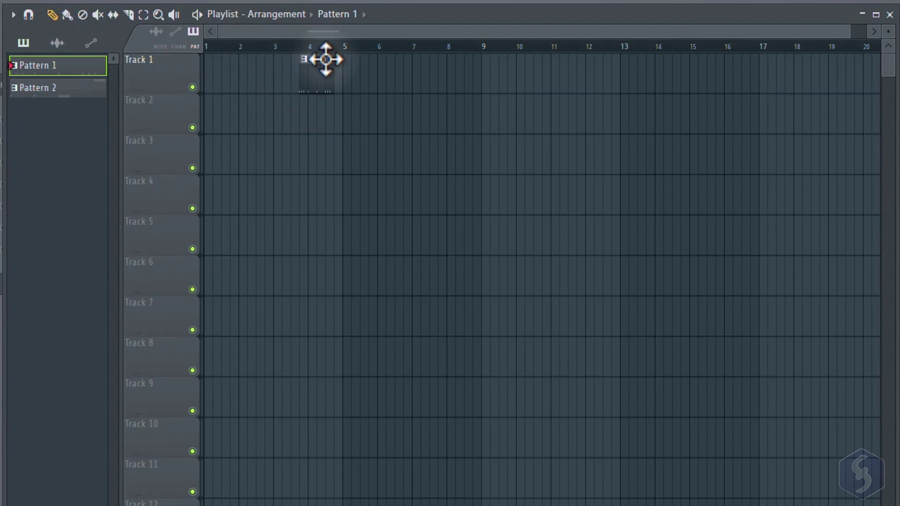
click(325, 59)
scroll(363, 76, up, 5)
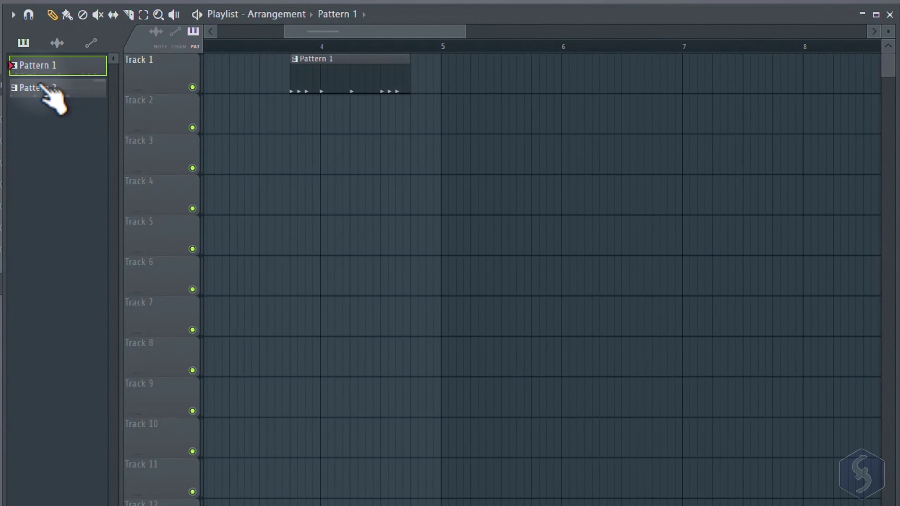
click(439, 115)
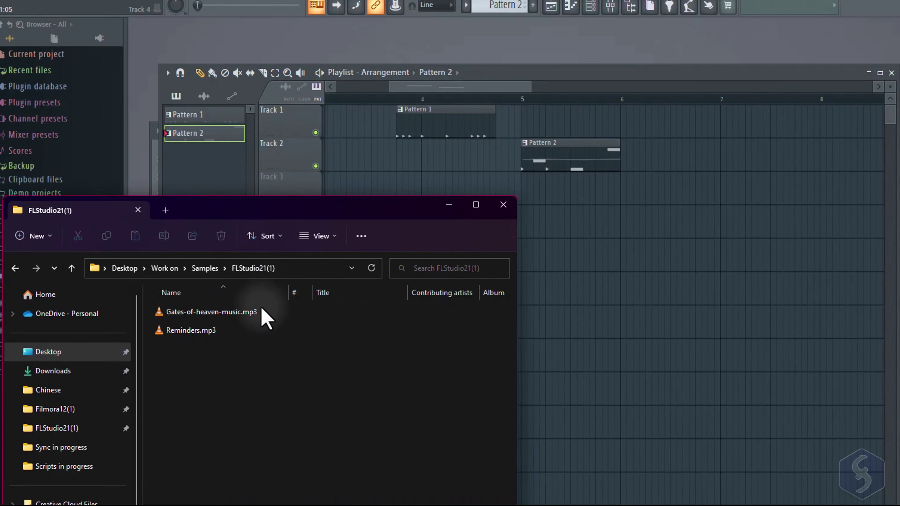
Bring Gates-of-heaven-music into the Playlist, start Reminders at bar 1 and Gates-of-heaven-music near bar 16.
drag(254, 312, 563, 235)
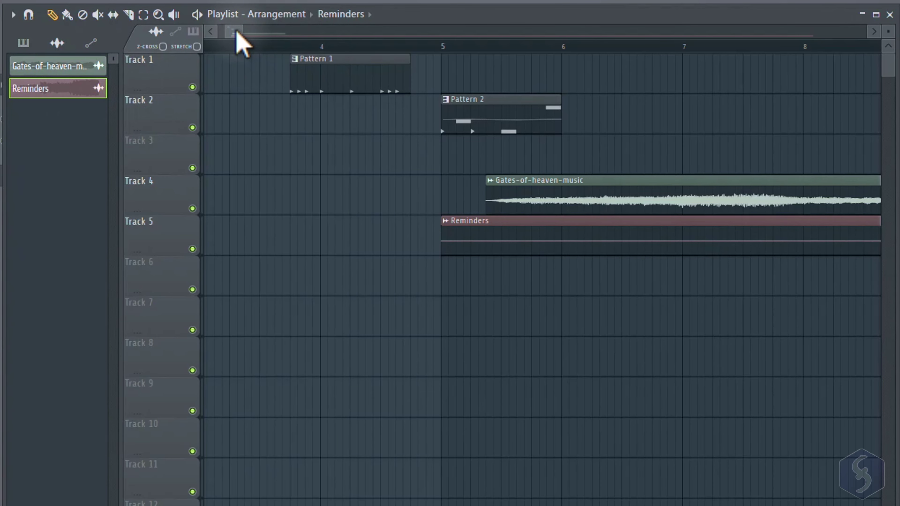
mouse_move(240, 33)
mouse_down()
mouse_move(228, 33)
mouse_move(237, 33)
mouse_up()
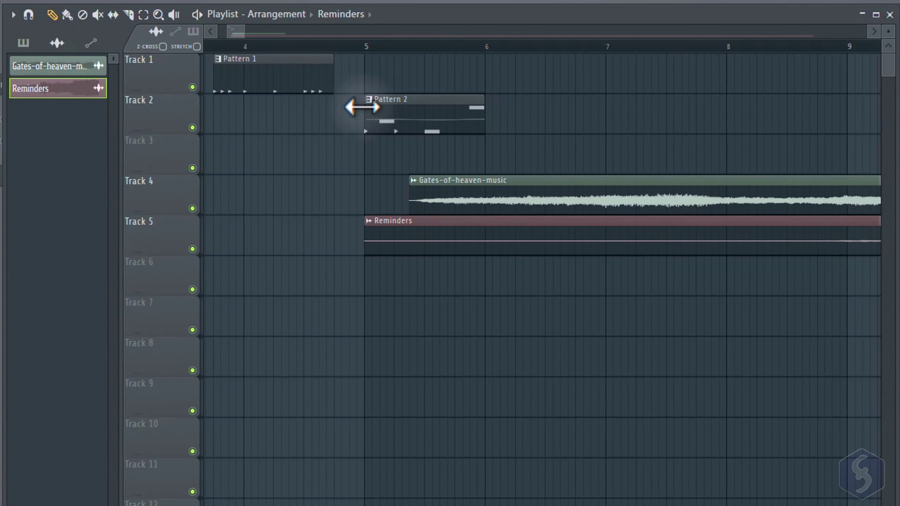
drag(633, 229, 793, 222)
scroll(361, 185, down, 3)
drag(378, 223, 285, 220)
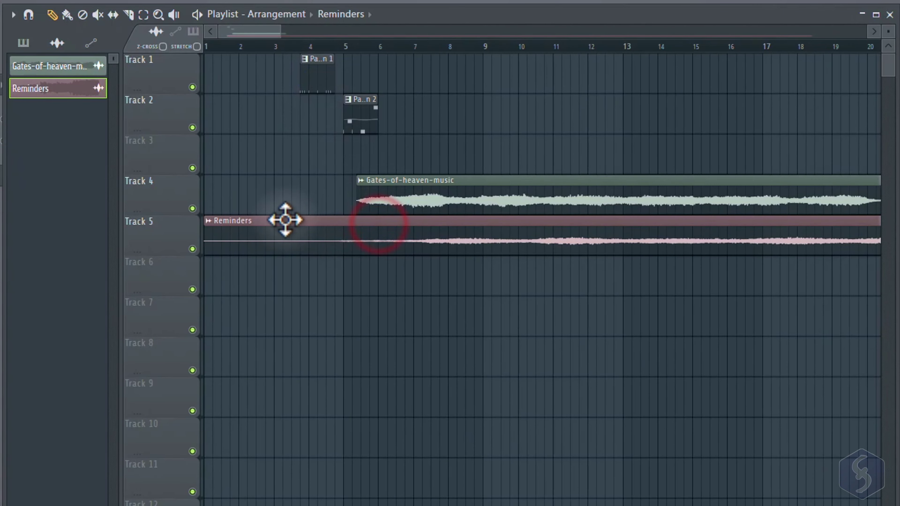
drag(383, 179, 758, 194)
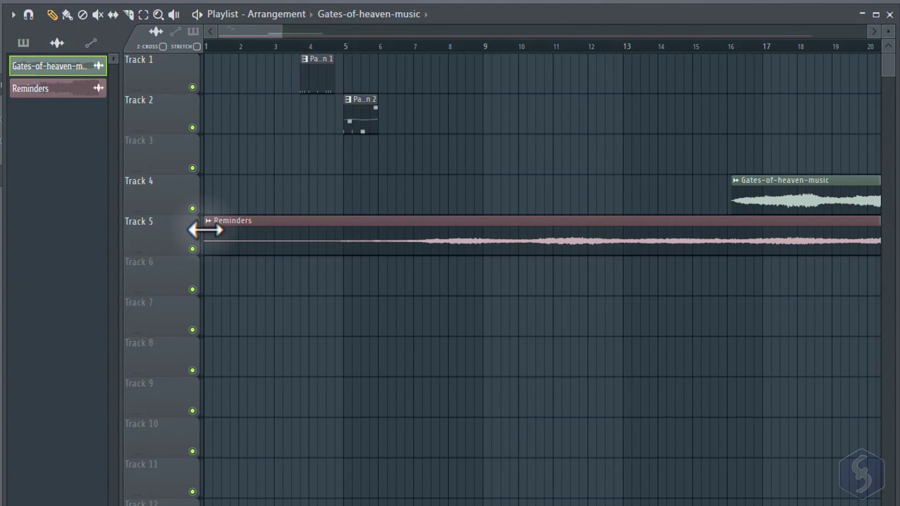
drag(205, 229, 245, 222)
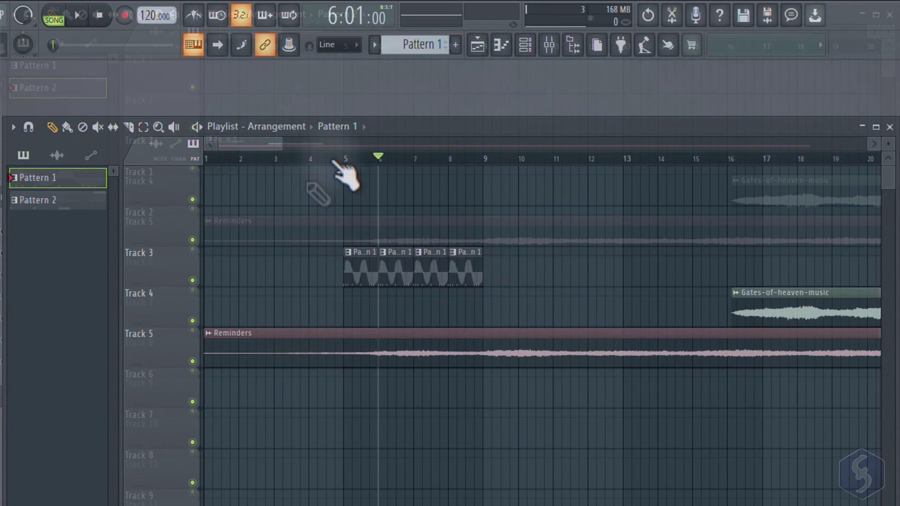
click(335, 47)
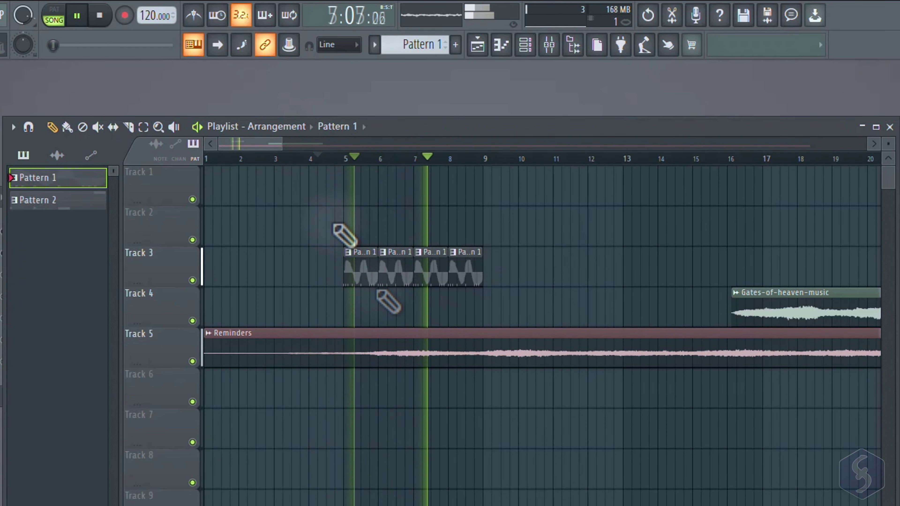
key(space)
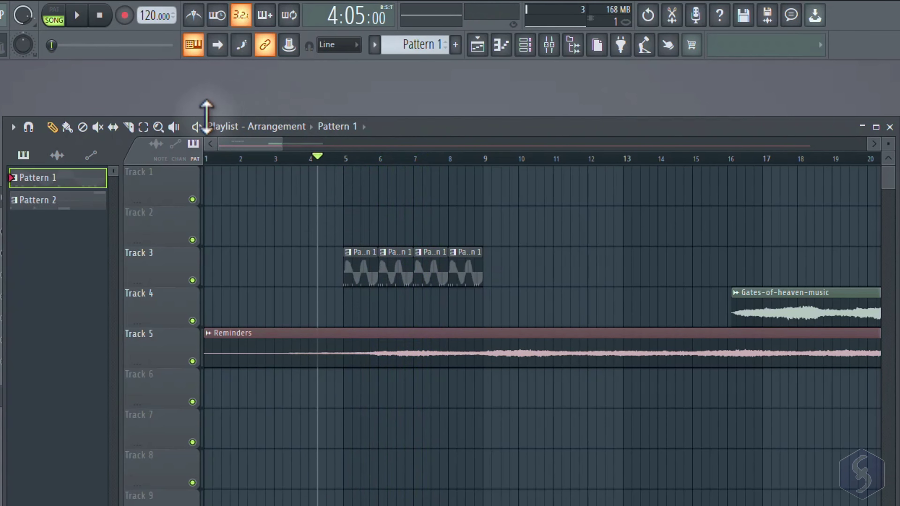
click(197, 126)
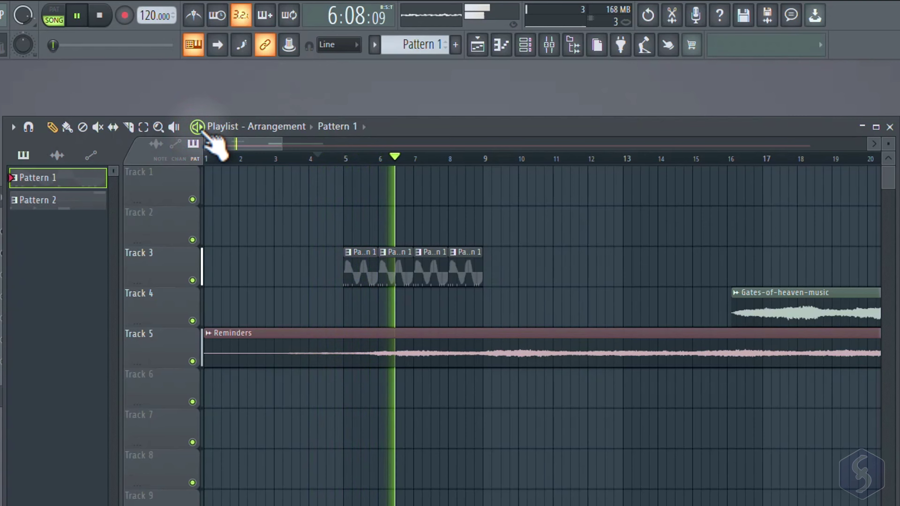
click(202, 130)
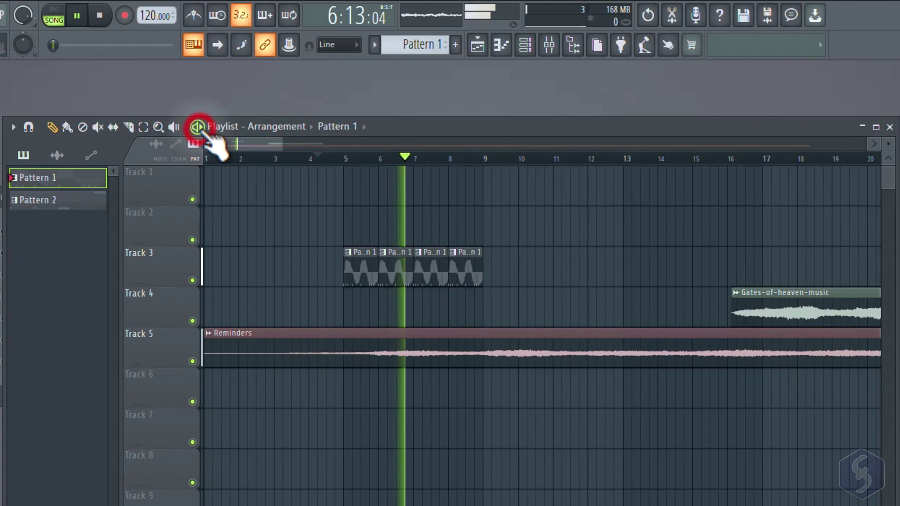
click(77, 17)
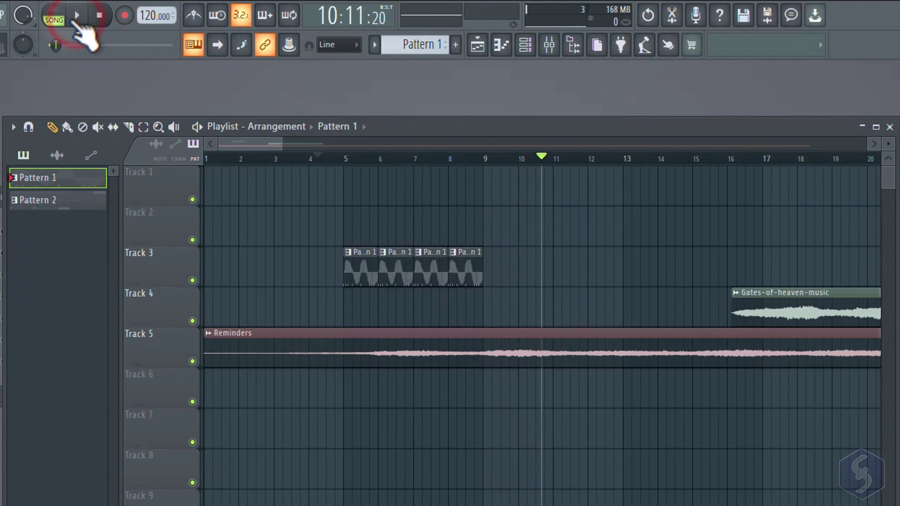
click(76, 16)
click(25, 16)
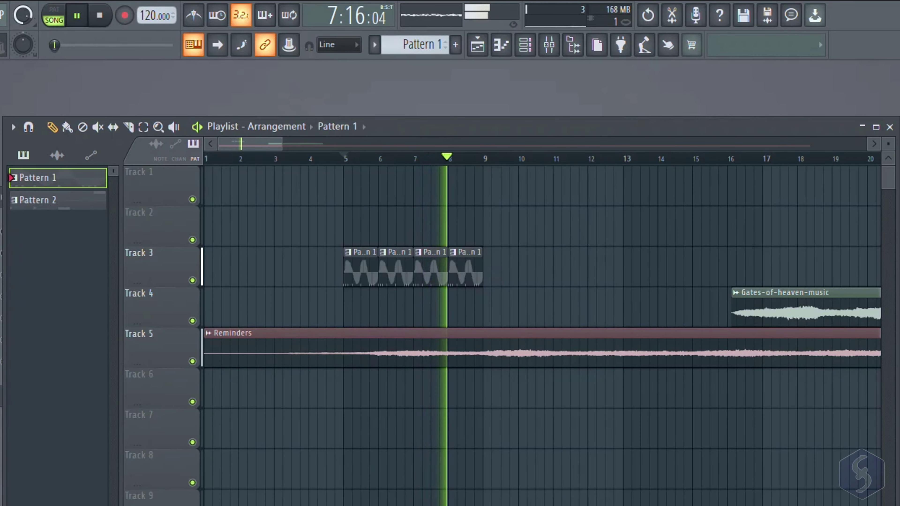
click(21, 36)
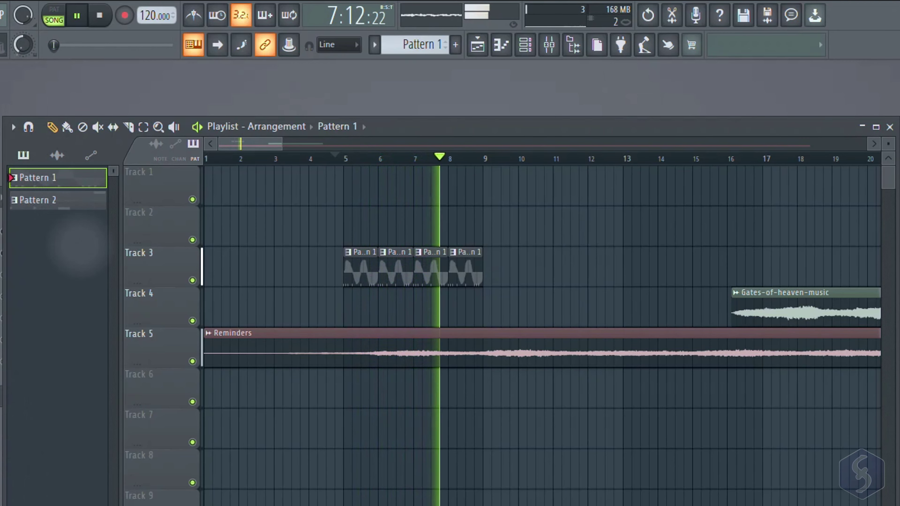
key(space)
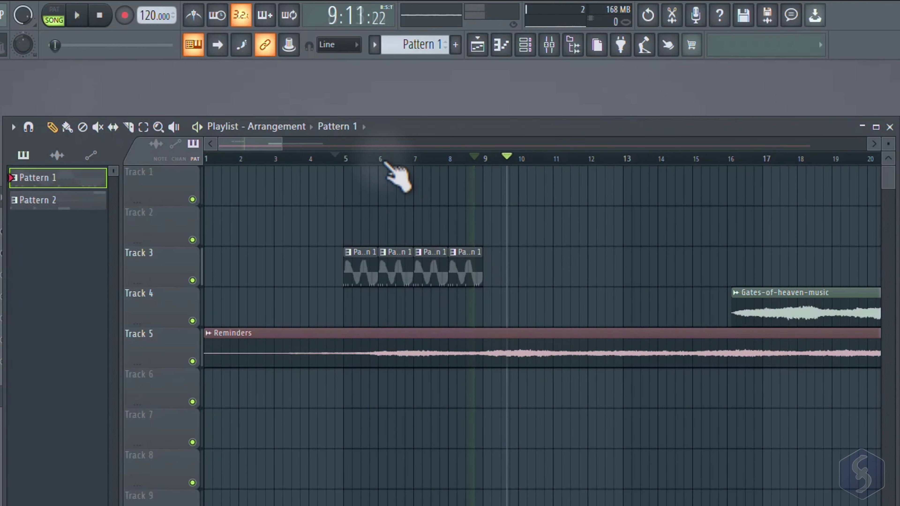
Loop bars 5 to 7 and mute then unmute Track 5.
drag(349, 160, 411, 160)
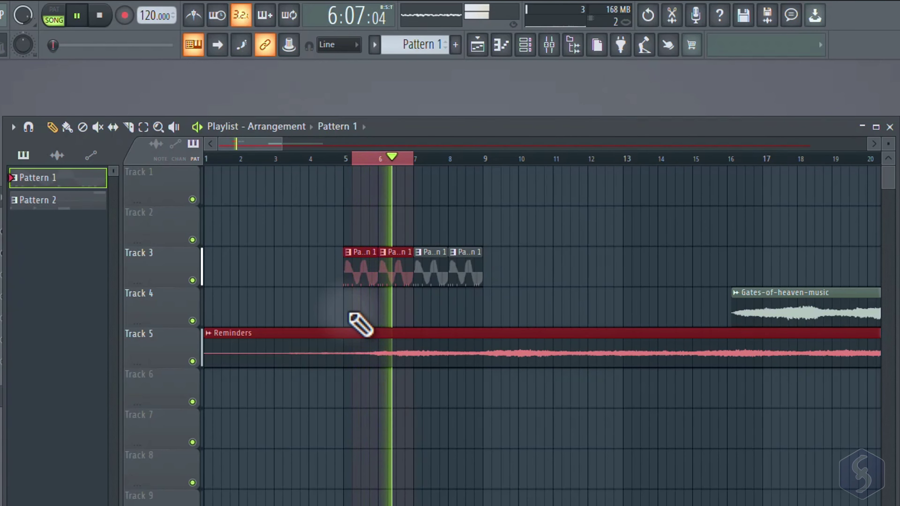
click(192, 361)
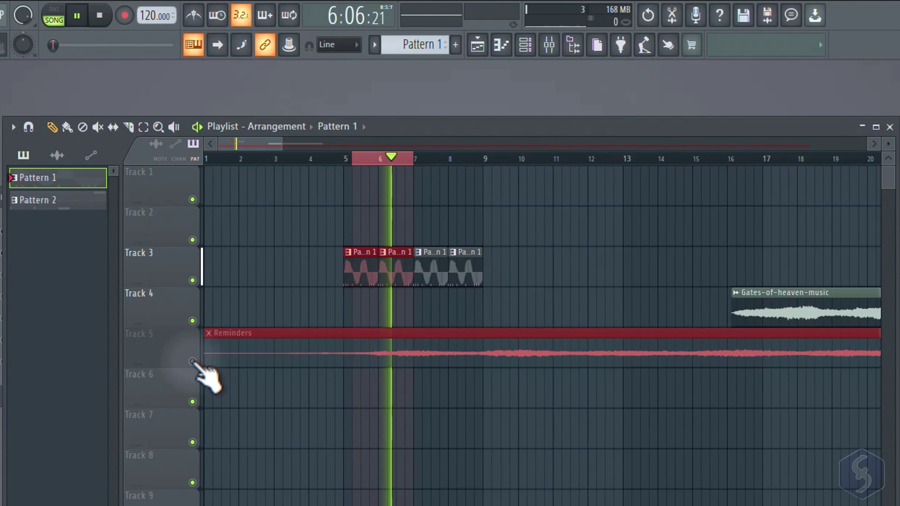
click(192, 361)
Mute the first Pattern 1 clip on Track 3 and audition the fourth clip with the Playback tool.
click(97, 127)
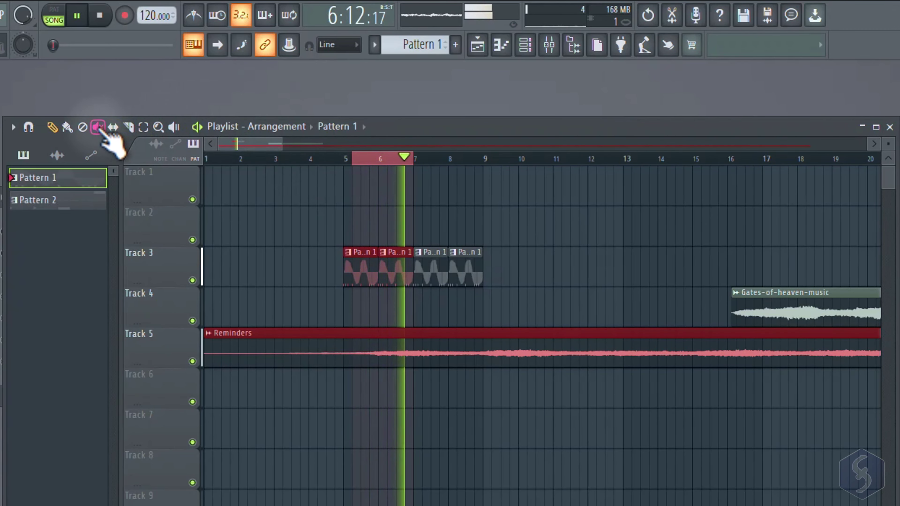
click(367, 275)
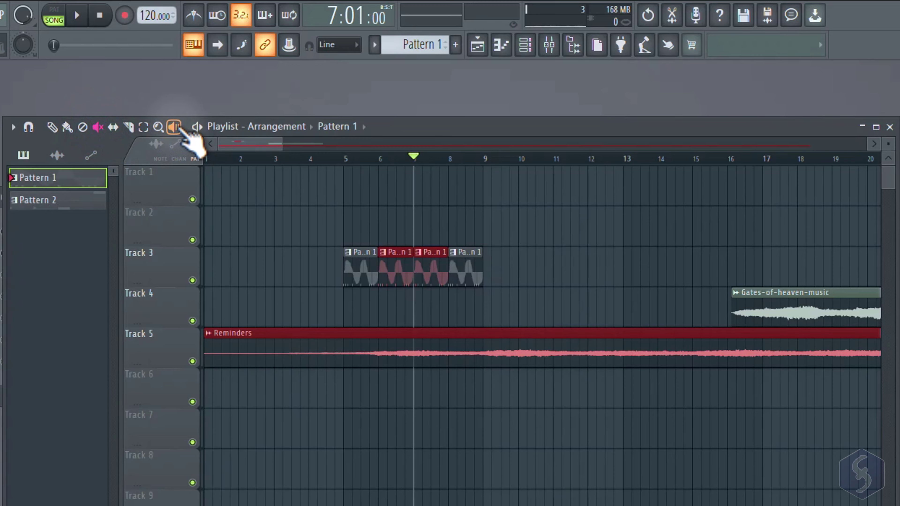
click(176, 128)
click(462, 268)
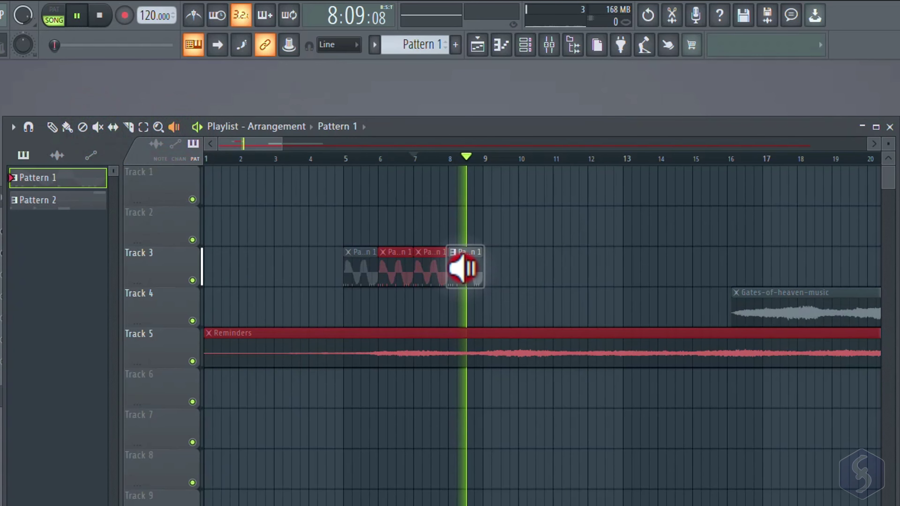
click(463, 268)
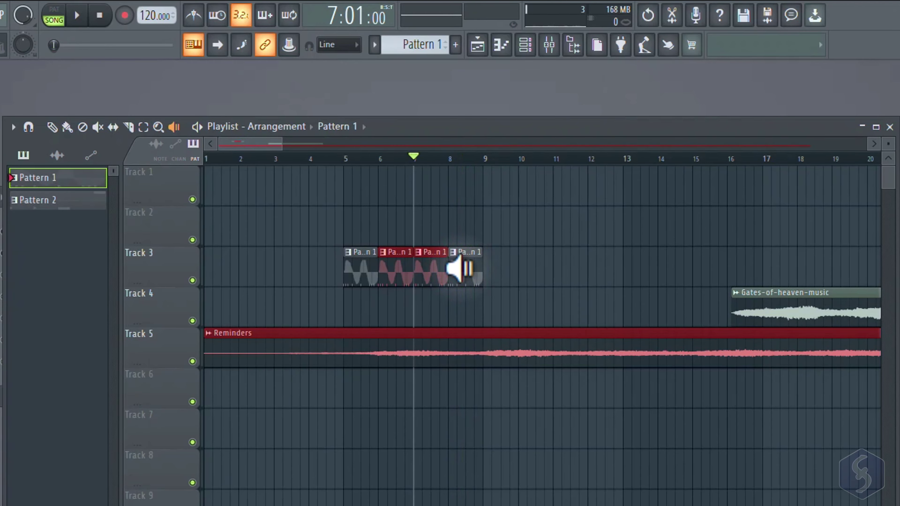
click(459, 268)
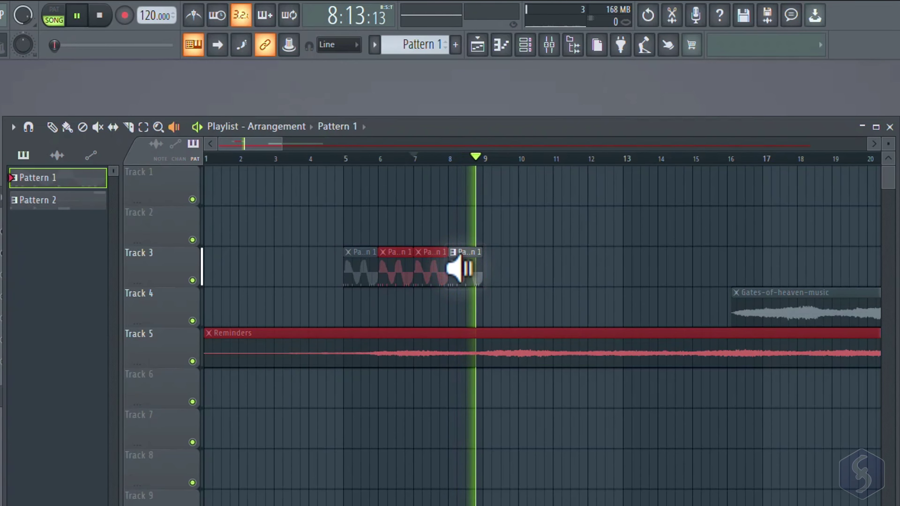
click(571, 46)
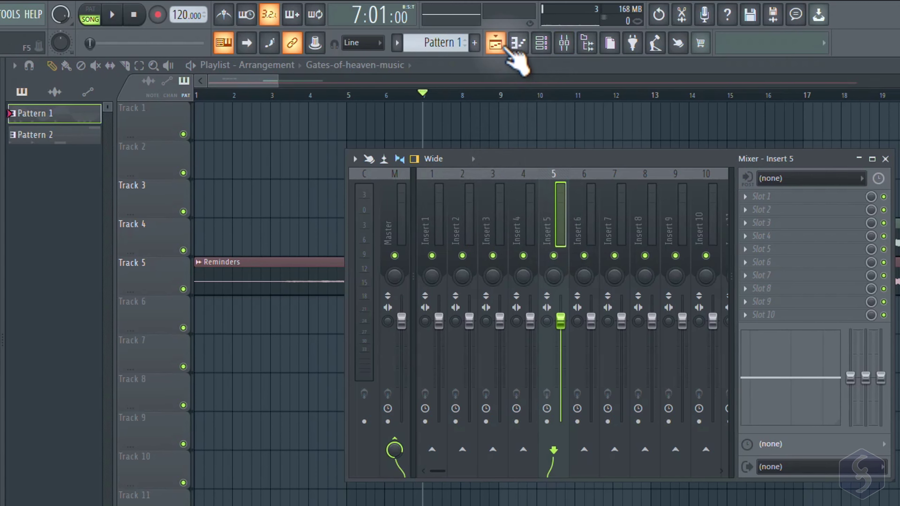
With the Channel rack open, select Insert 1 and pan it slightly left.
click(542, 44)
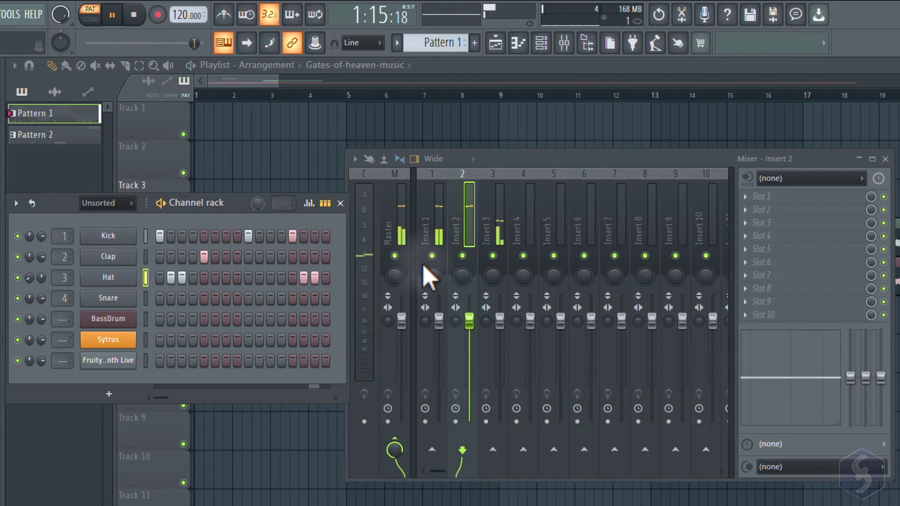
click(432, 255)
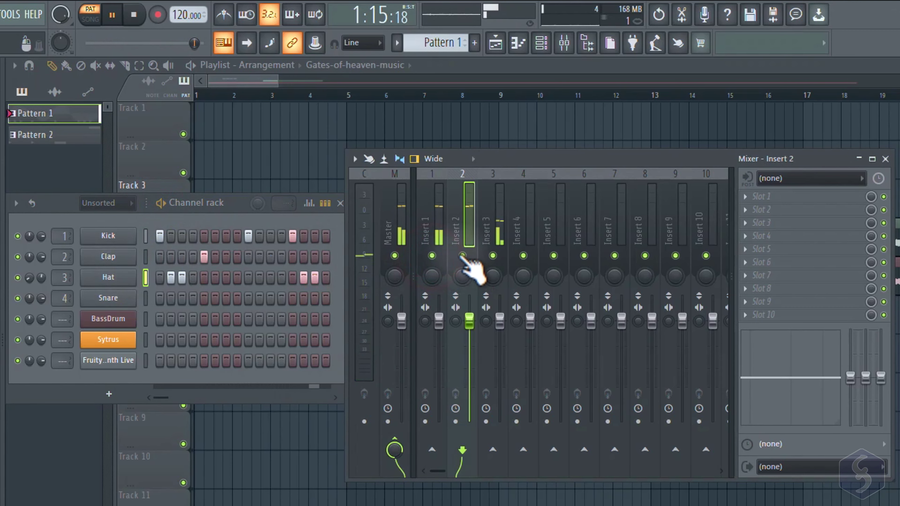
click(438, 221)
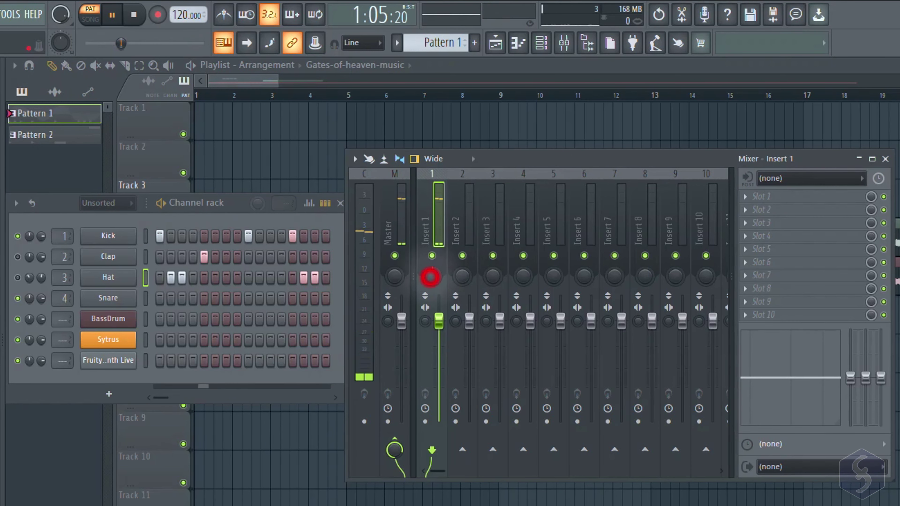
drag(432, 276, 438, 321)
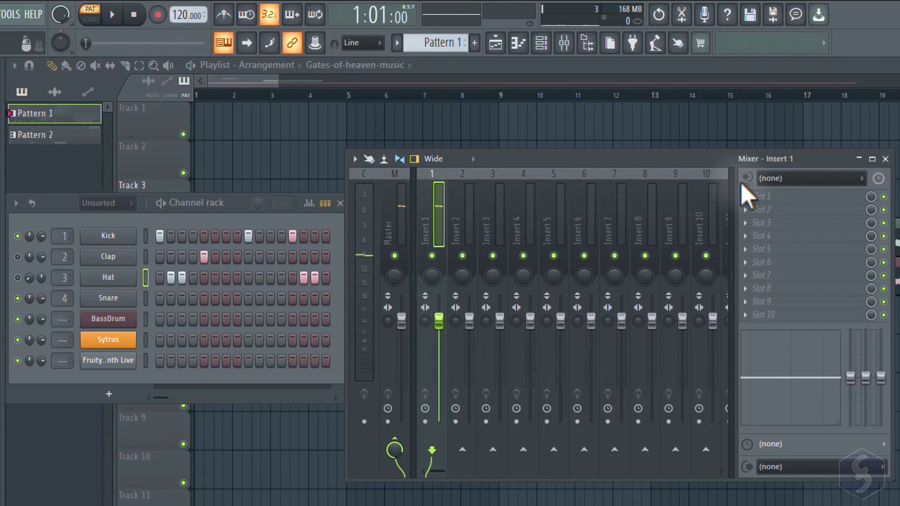
Start playback and load Fruity Reeverb 2 into Insert 1's first effect slot.
key(space)
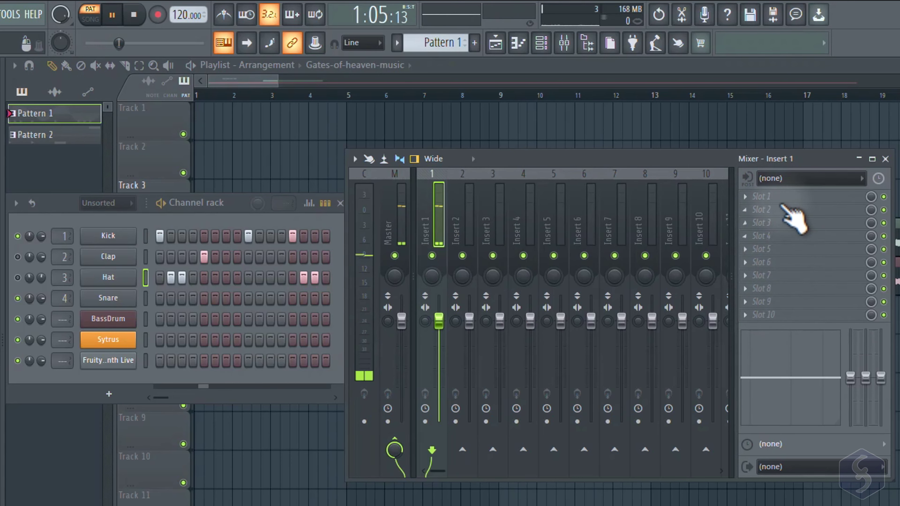
click(758, 198)
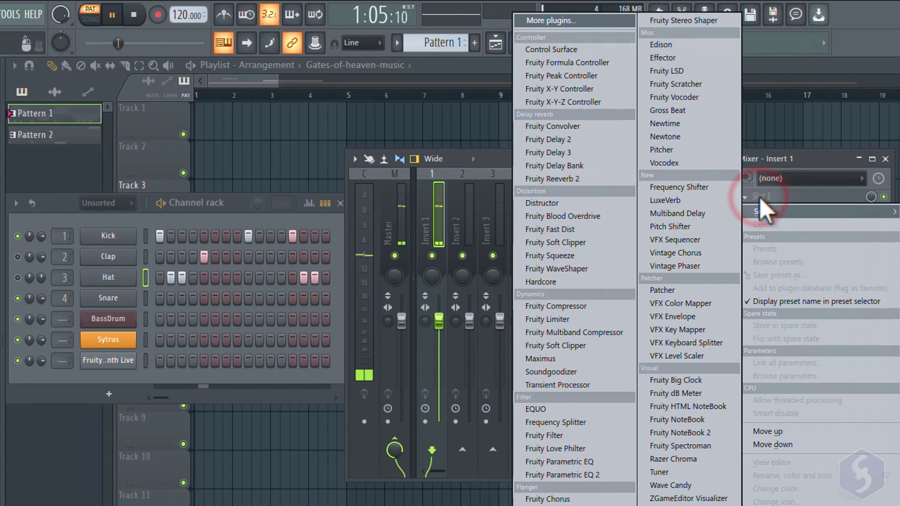
click(571, 180)
drag(305, 224, 588, 366)
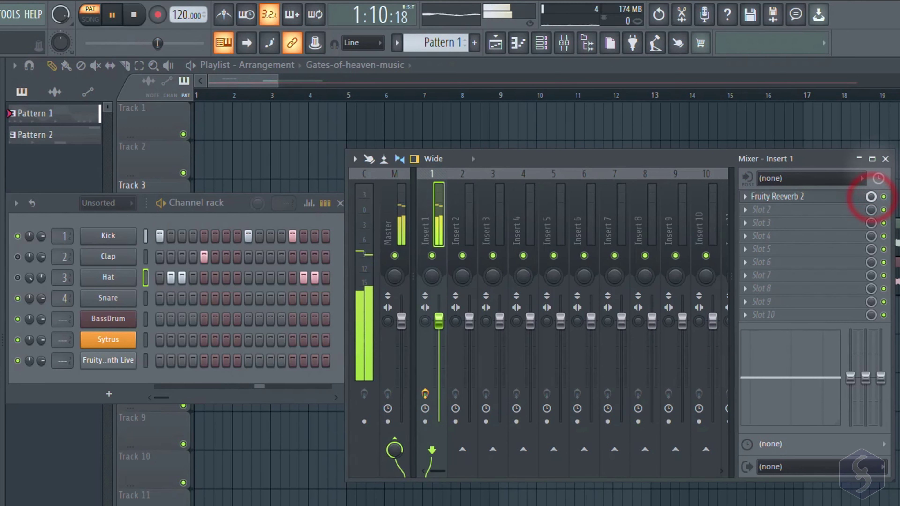
Turn down the reverb's wet mix, stop playback, and select Insert 5.
drag(871, 197, 881, 346)
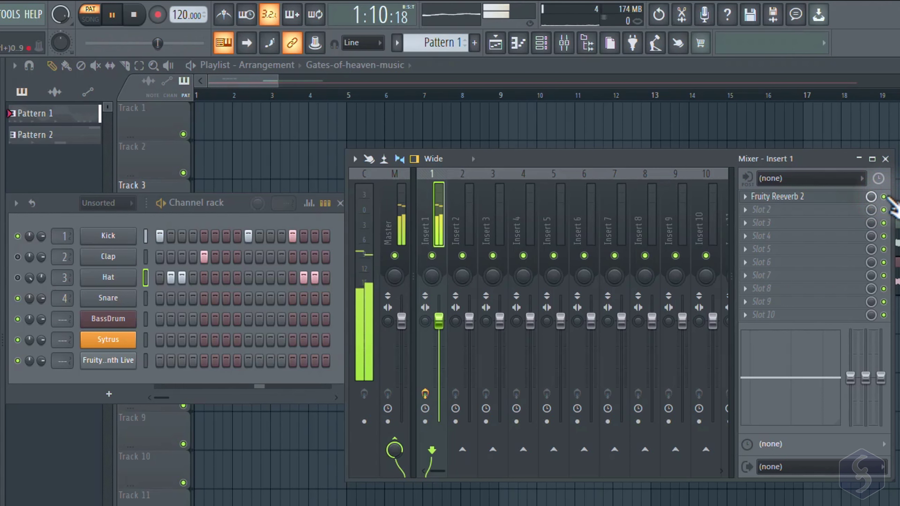
key(space)
click(547, 229)
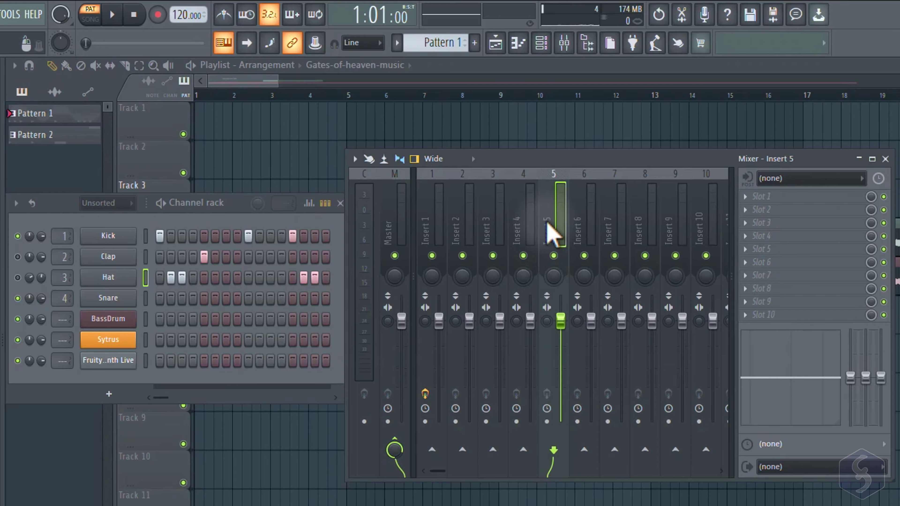
Move the mixer aside and make playlist Track 2 an audio track routed to Insert 5.
drag(553, 158, 237, 211)
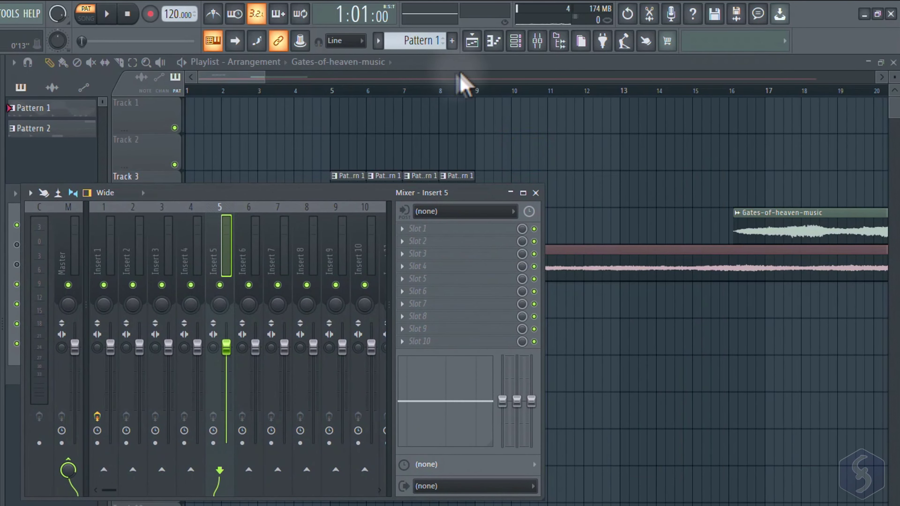
click(465, 69)
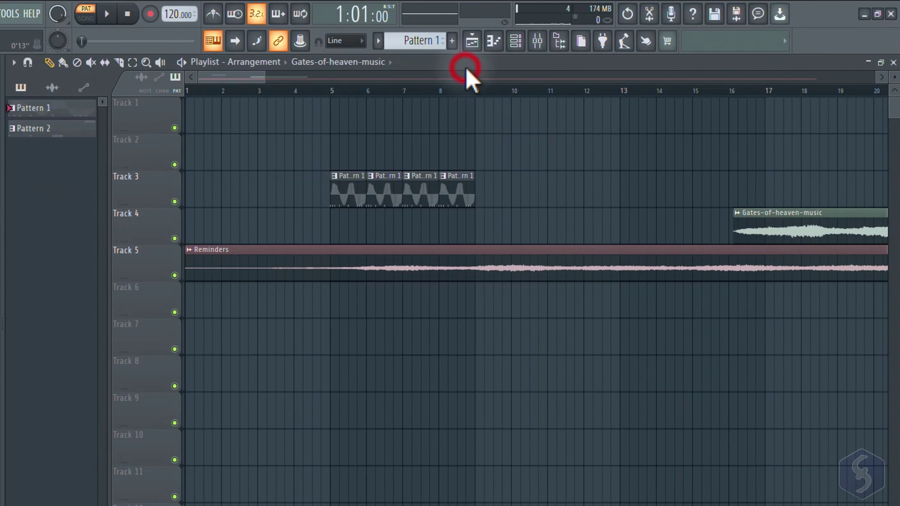
right_click(158, 148)
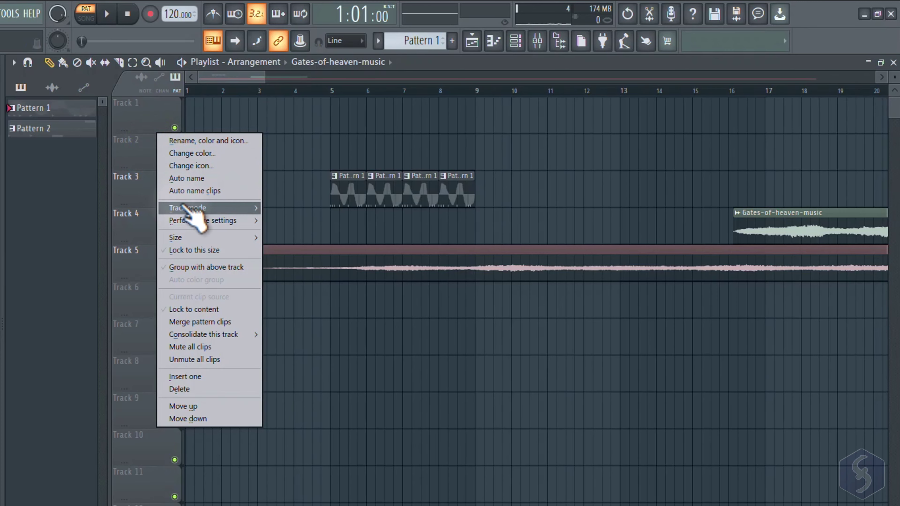
mouse_move(182, 206)
mouse_move(320, 221)
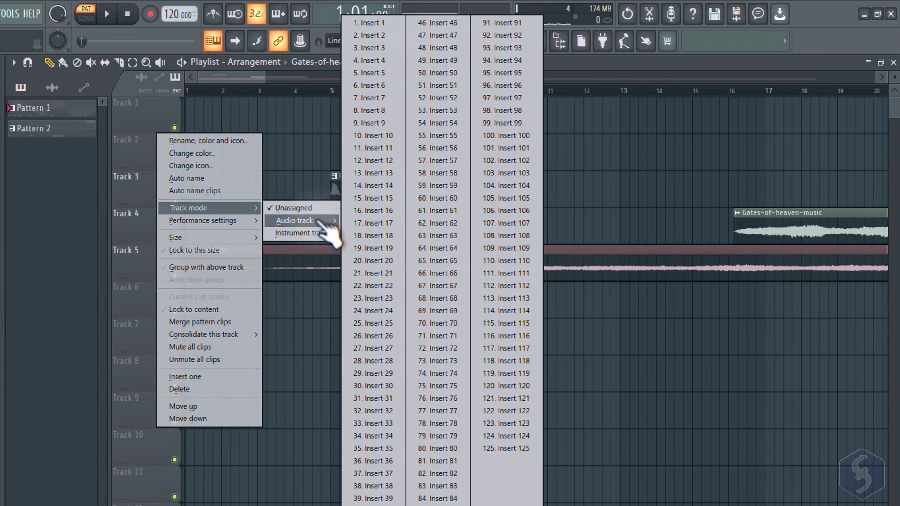
click(383, 74)
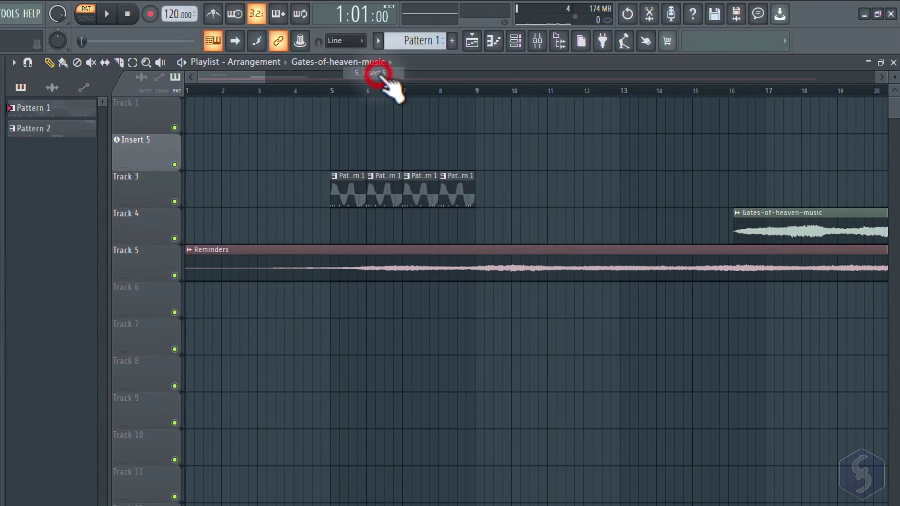
Set mixer Insert 5's audio input to In 1 - In 2.
click(158, 166)
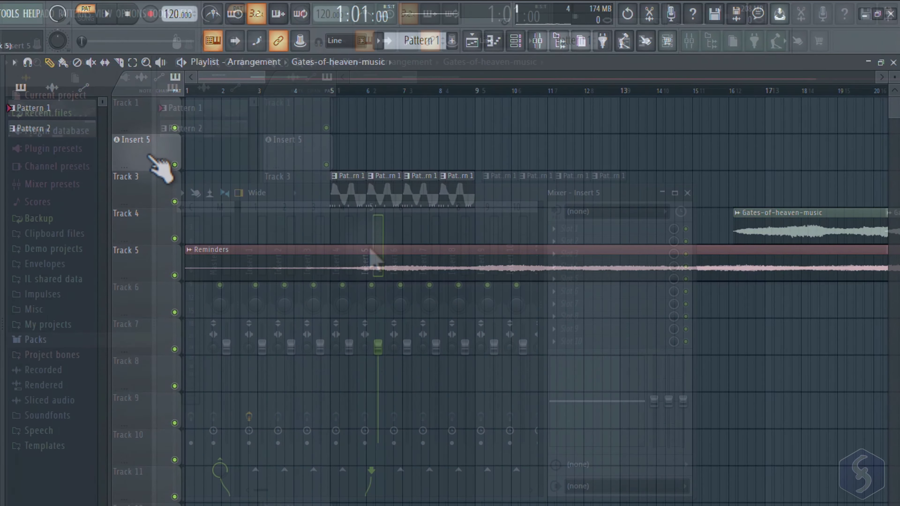
click(627, 213)
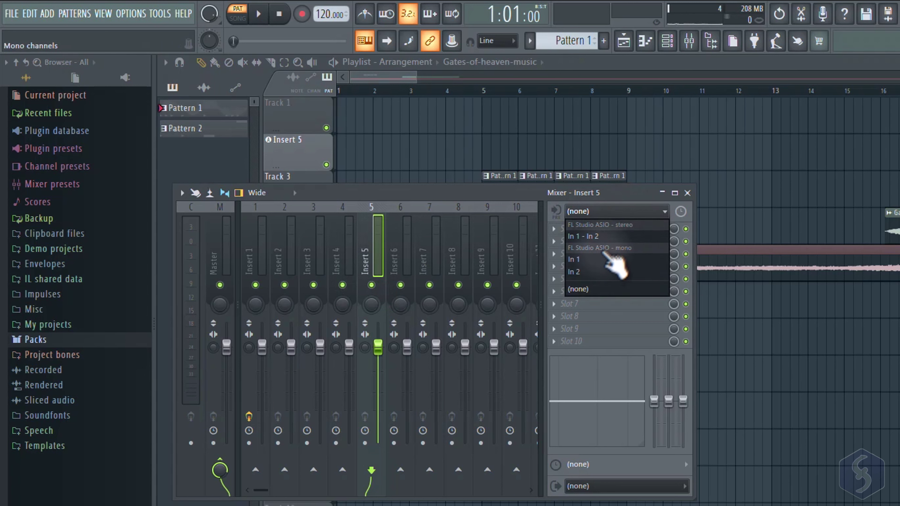
click(605, 236)
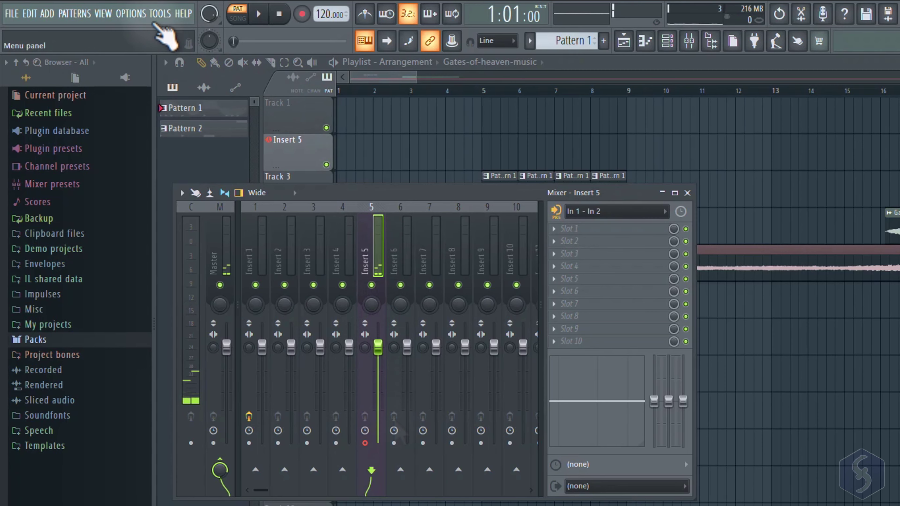
In Audio settings, check the ASIO panel input and keep Default input.
click(132, 14)
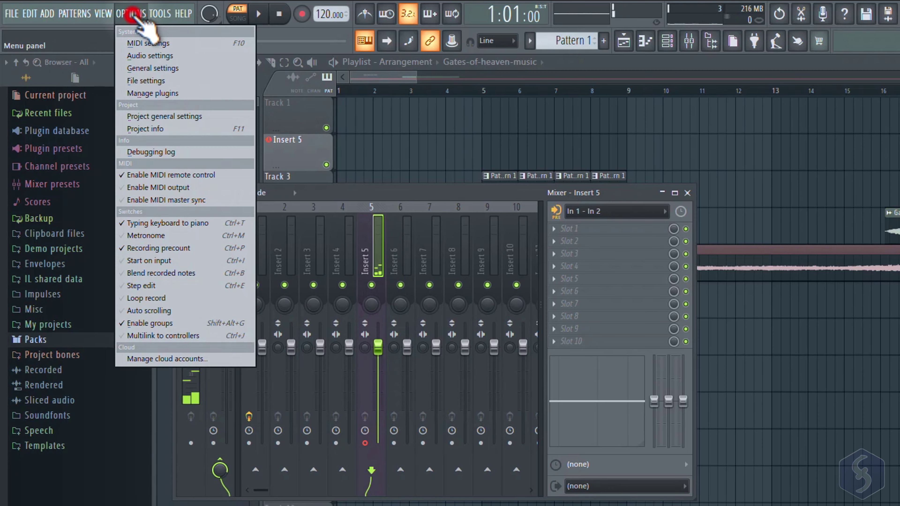
click(170, 55)
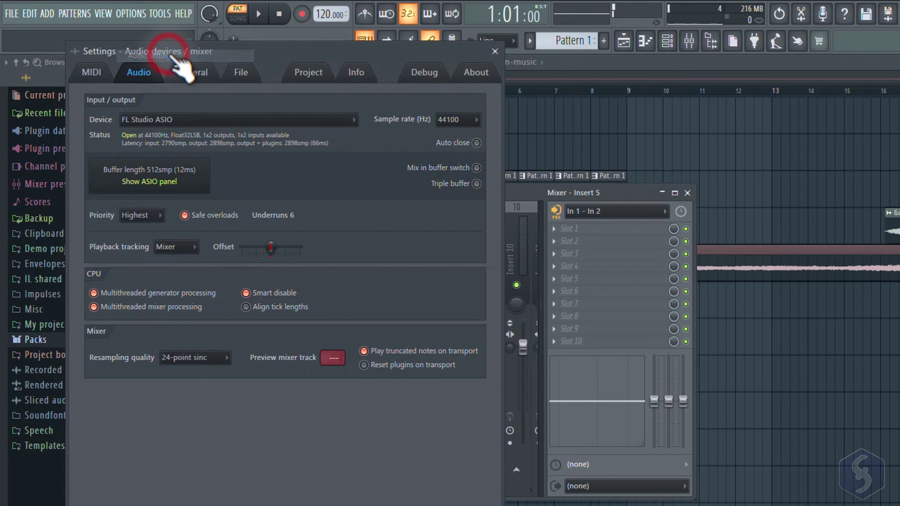
click(184, 181)
click(292, 256)
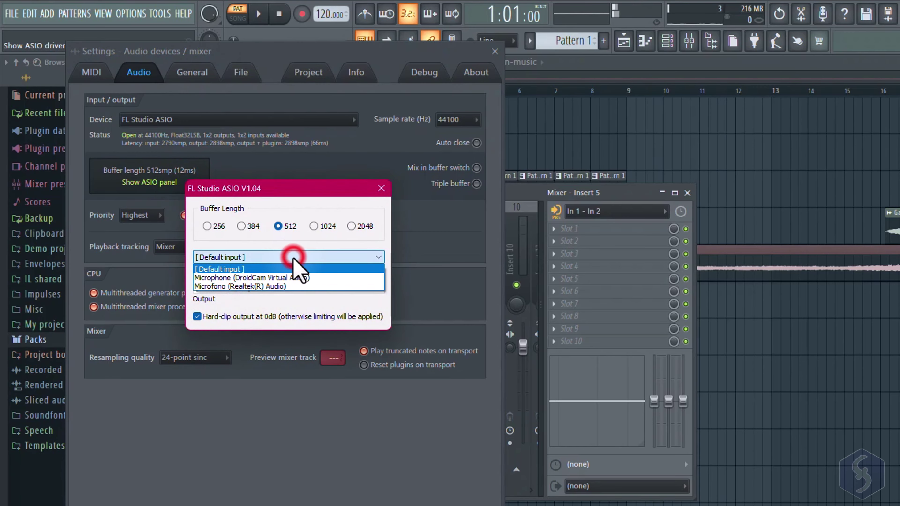
click(297, 257)
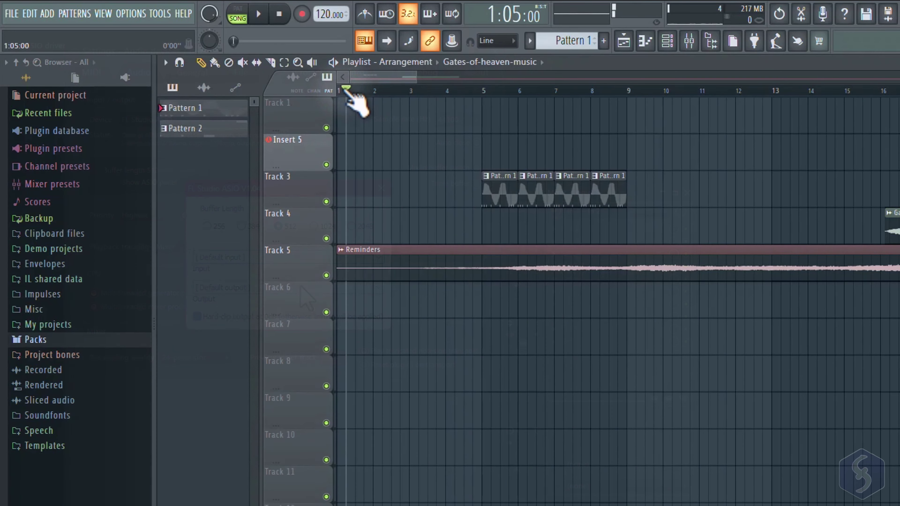
Mute Tracks 5 and 3, then record microphone audio into the playlist as an audio clip.
click(326, 275)
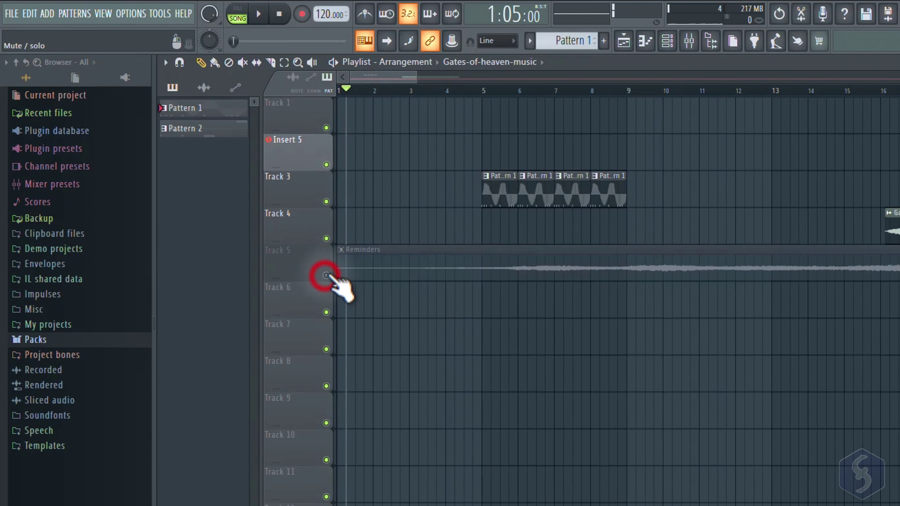
click(326, 201)
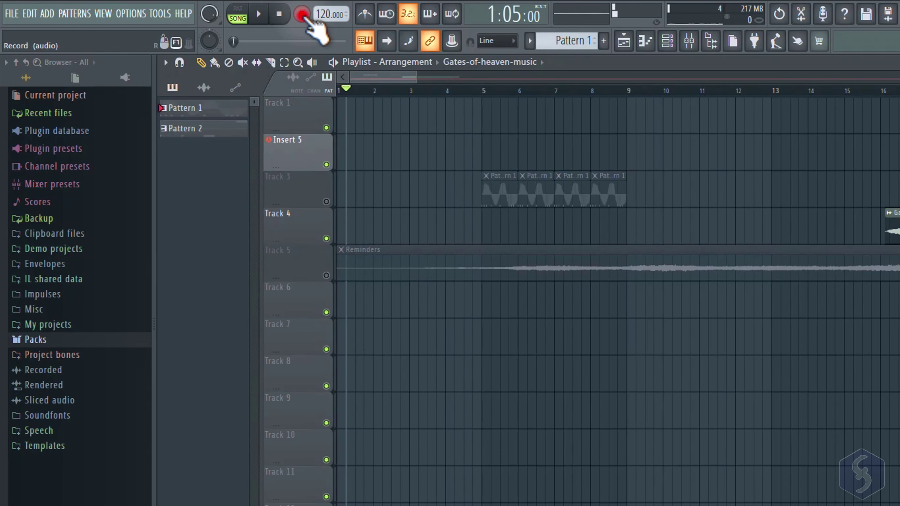
click(302, 15)
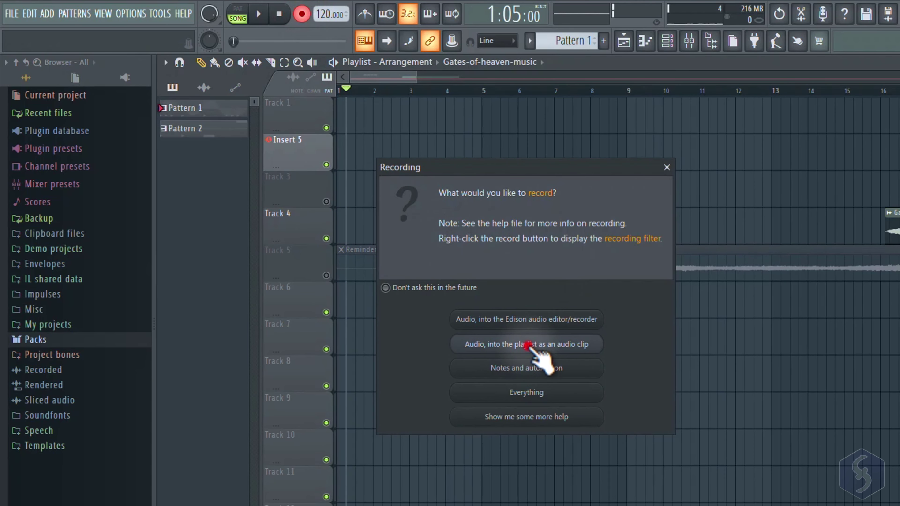
click(528, 344)
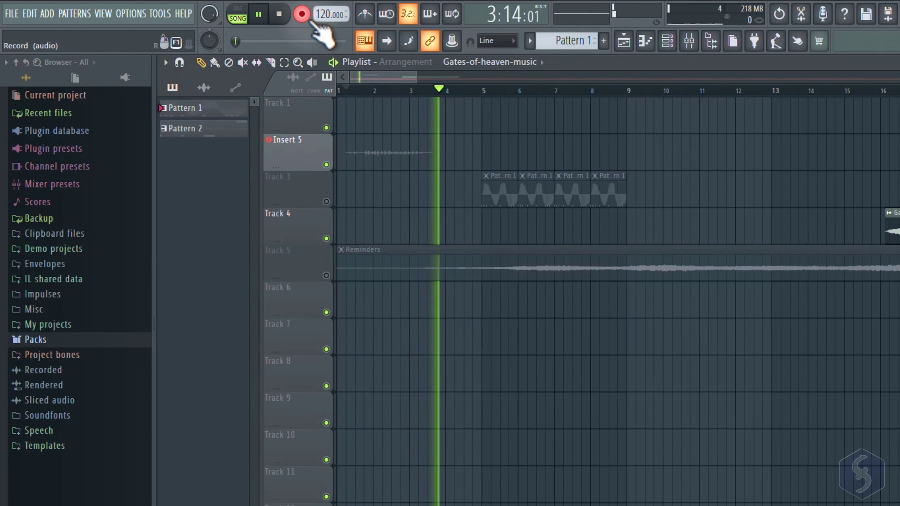
click(303, 17)
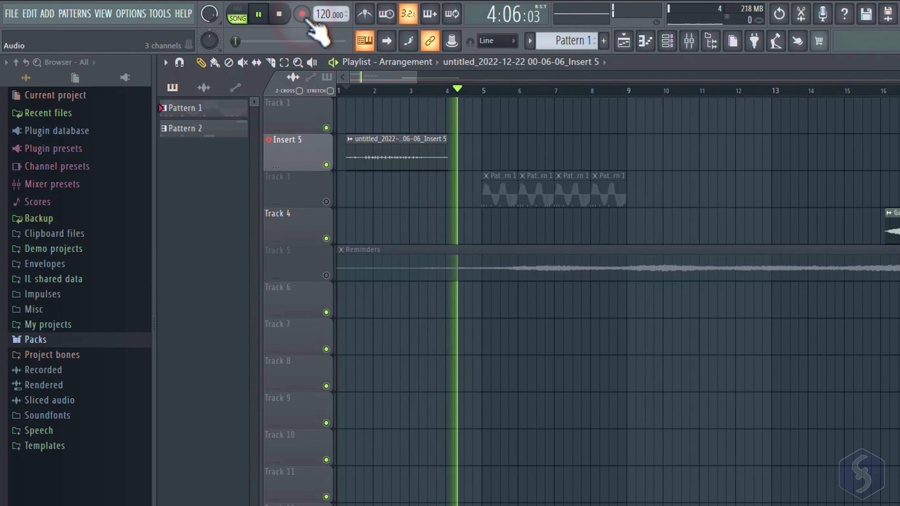
click(279, 14)
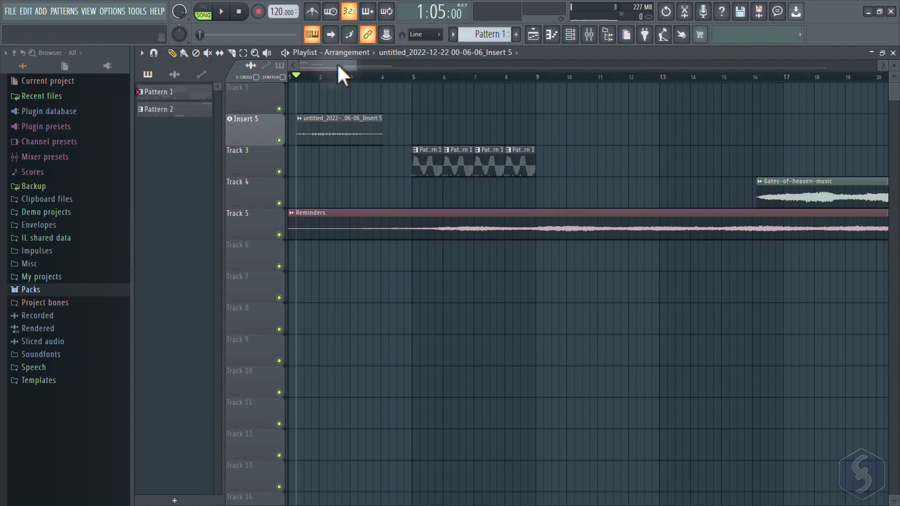
Open Save As with Ctrl+Shift+S and keep FL Studio song file (*.flp) as the type.
drag(394, 75, 407, 80)
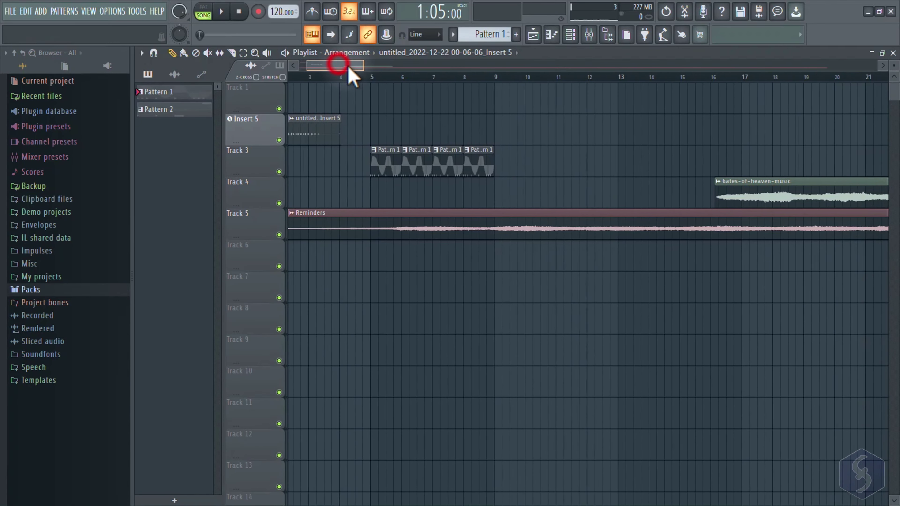
drag(349, 71, 328, 78)
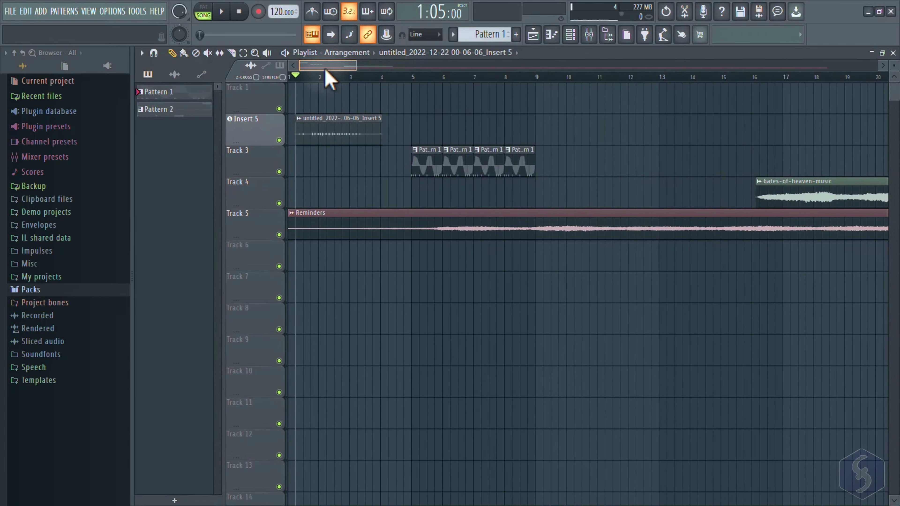
key(ctrl+shift+s)
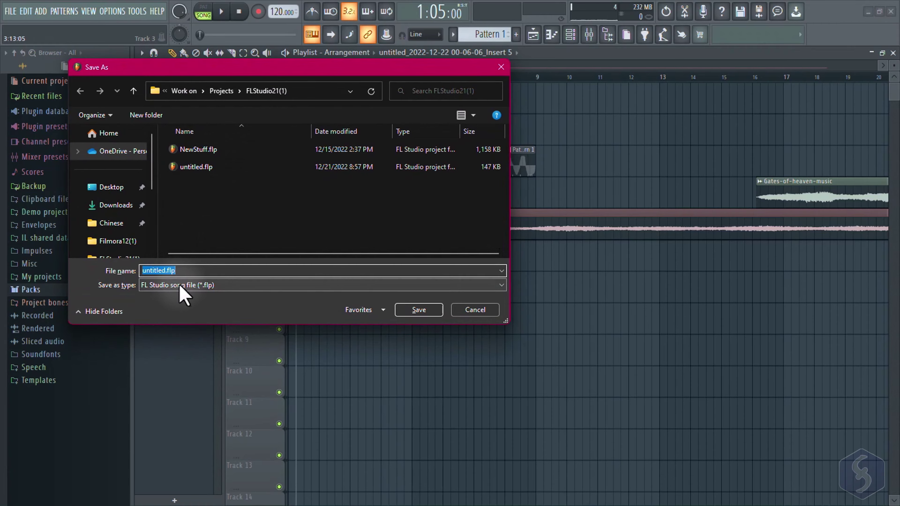
click(204, 284)
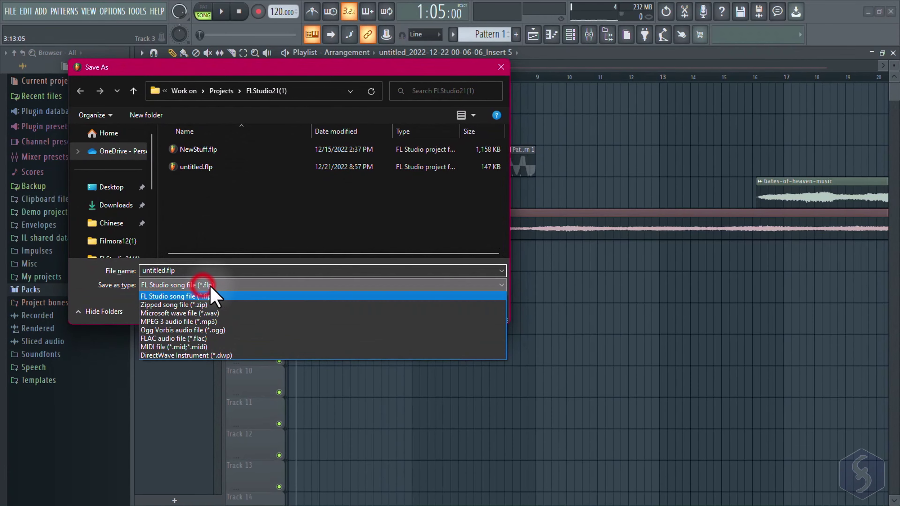
click(223, 296)
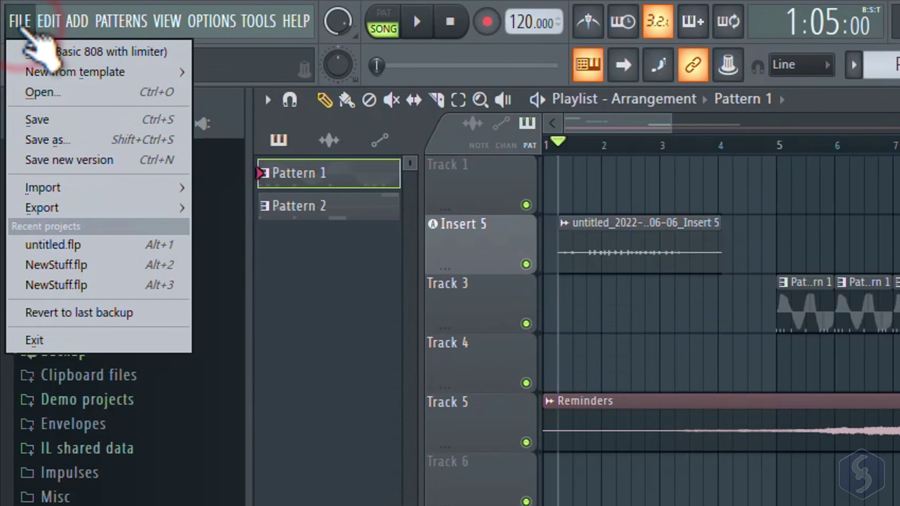
Export the song as a Wave file named untitled.wav.
click(39, 111)
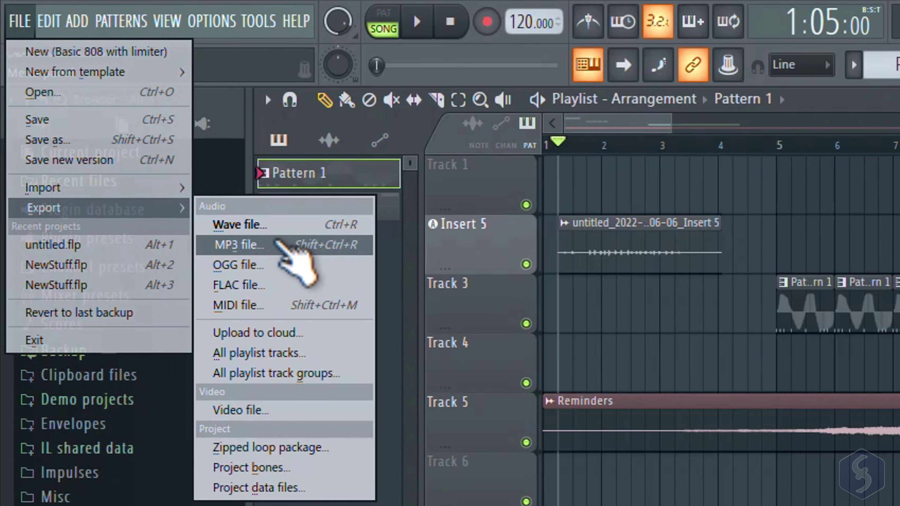
click(222, 223)
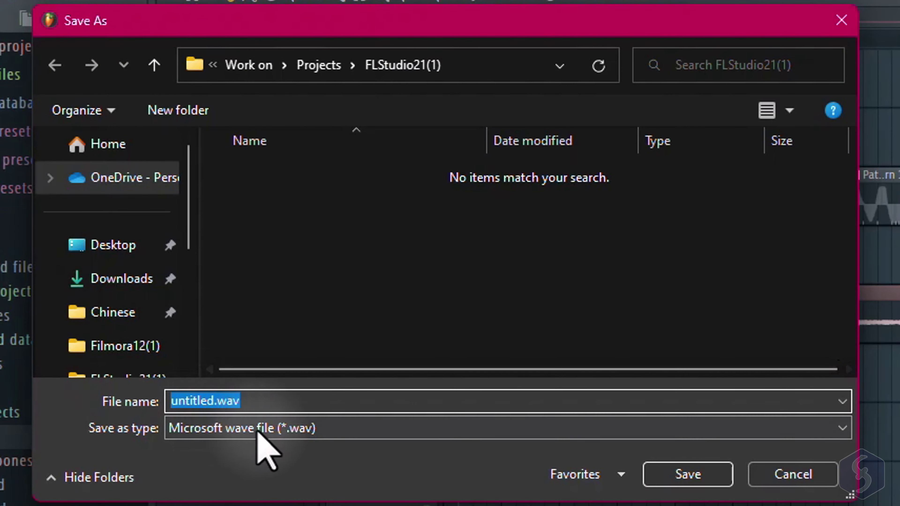
click(687, 474)
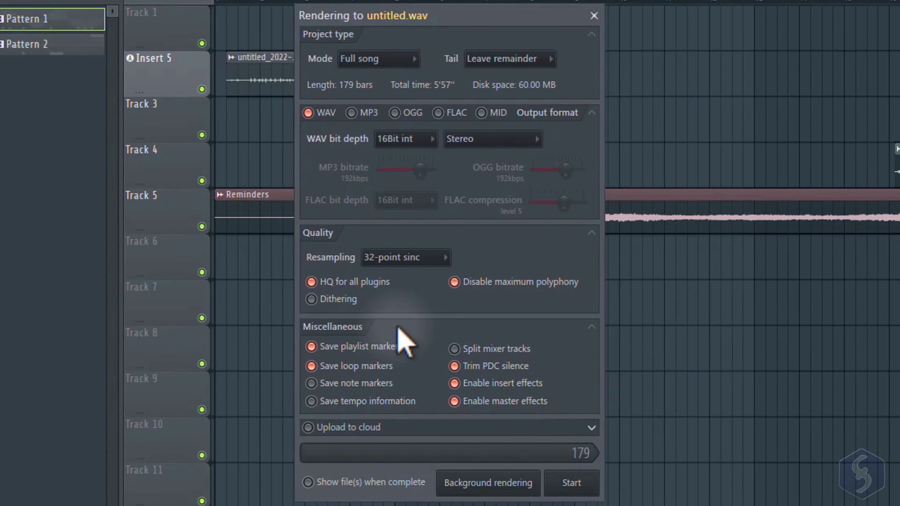
Review the render options, keeping 16-bit depth, stereo output and 32-point sinc resampling.
click(582, 187)
click(422, 156)
click(532, 140)
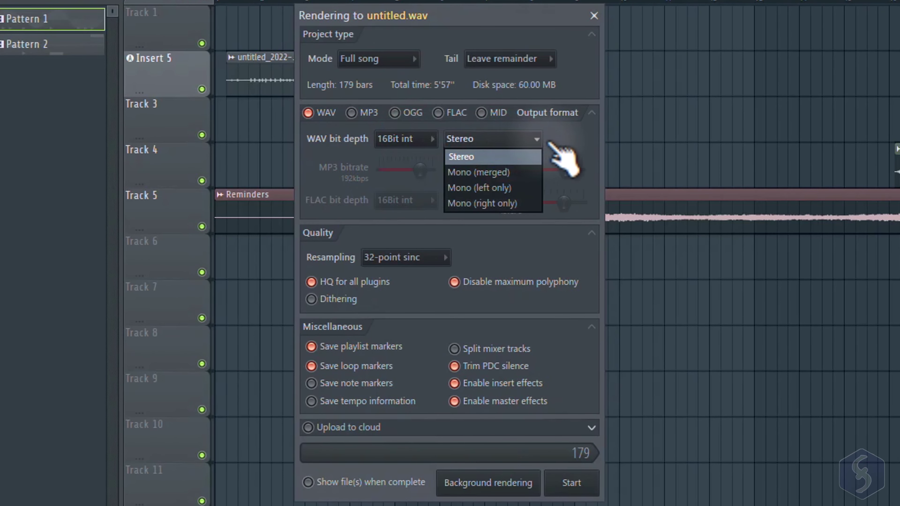
click(544, 153)
click(445, 256)
click(467, 256)
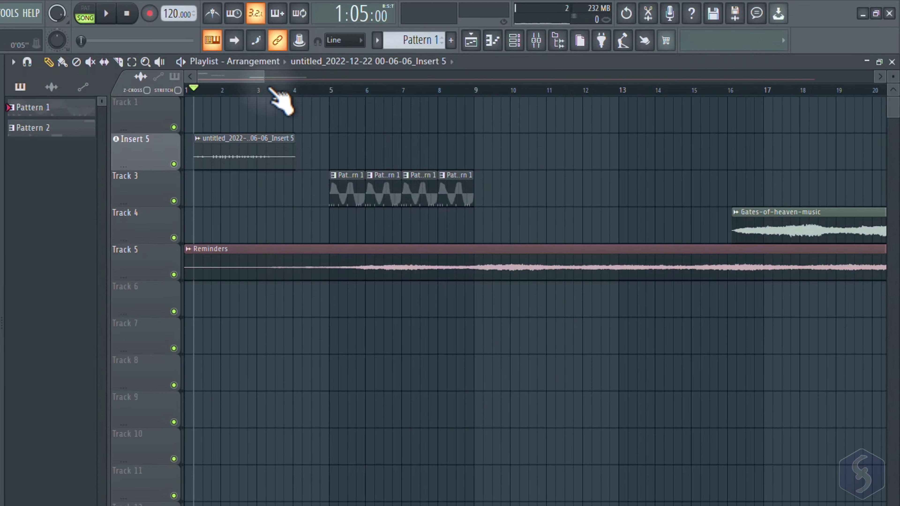
Select the 4-bar song range from bar 5 to bar 9 for rendering.
drag(234, 78, 315, 96)
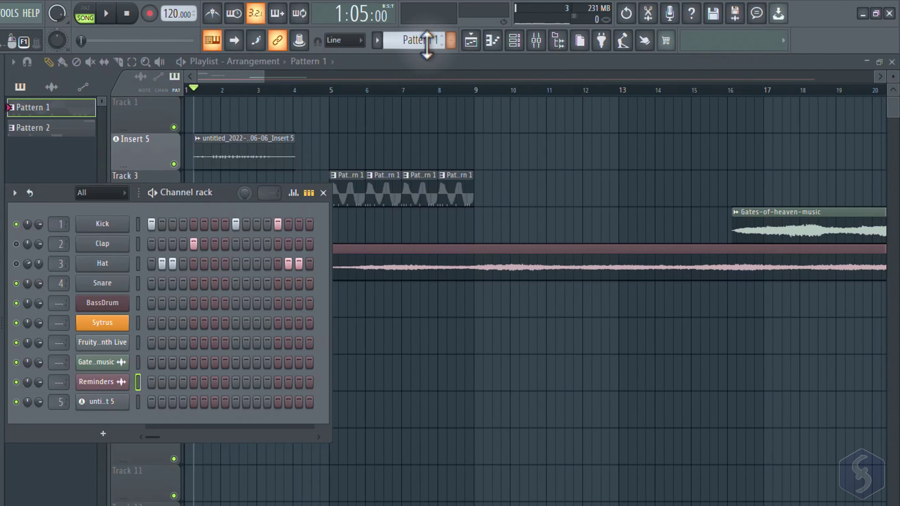
scroll(425, 40, down, 1)
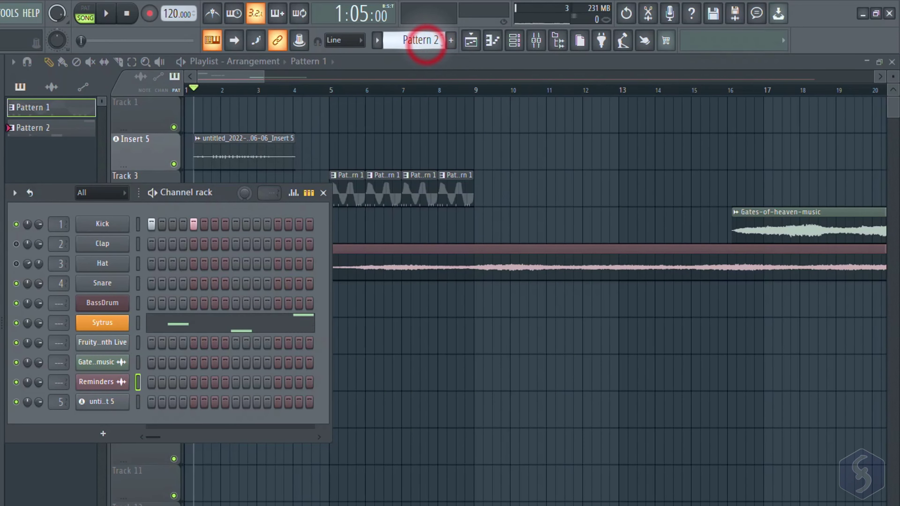
scroll(425, 39, up, 1)
scroll(420, 40, down, 1)
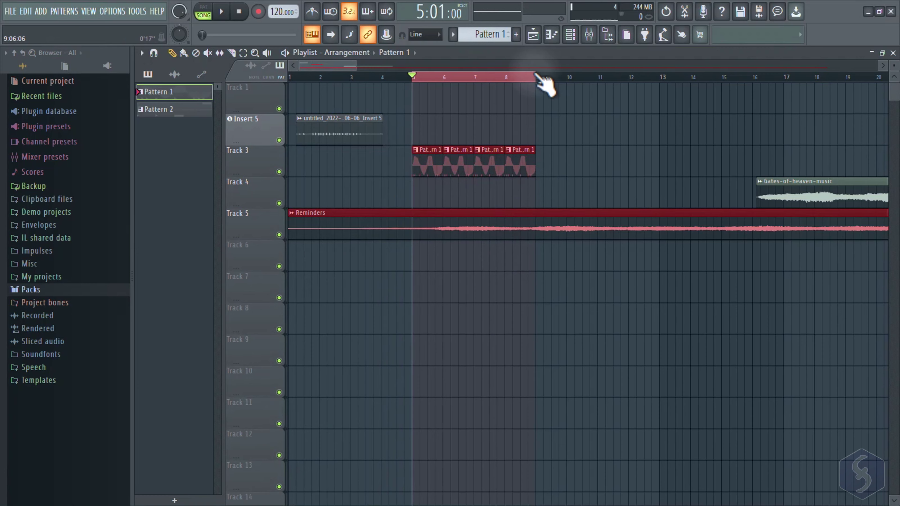
Drag on the playlist ruler to clear the bar 5–9 time selection.
drag(537, 76, 413, 78)
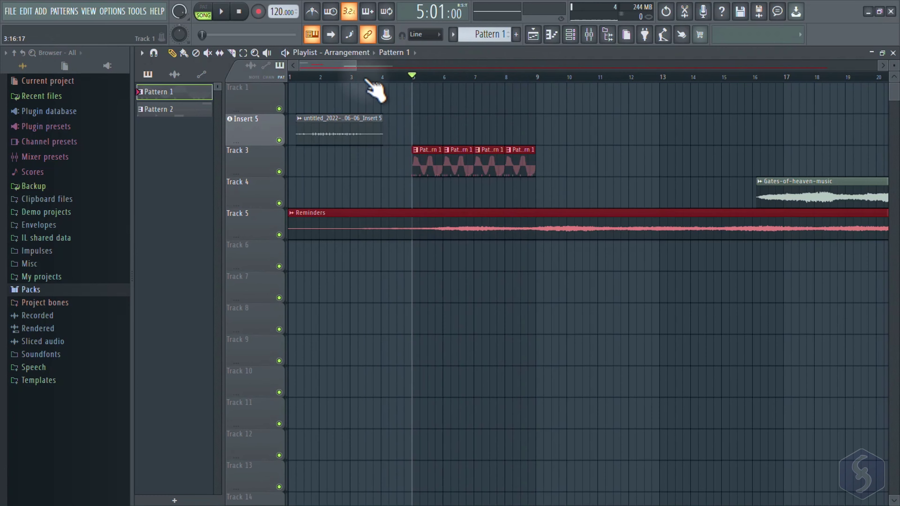